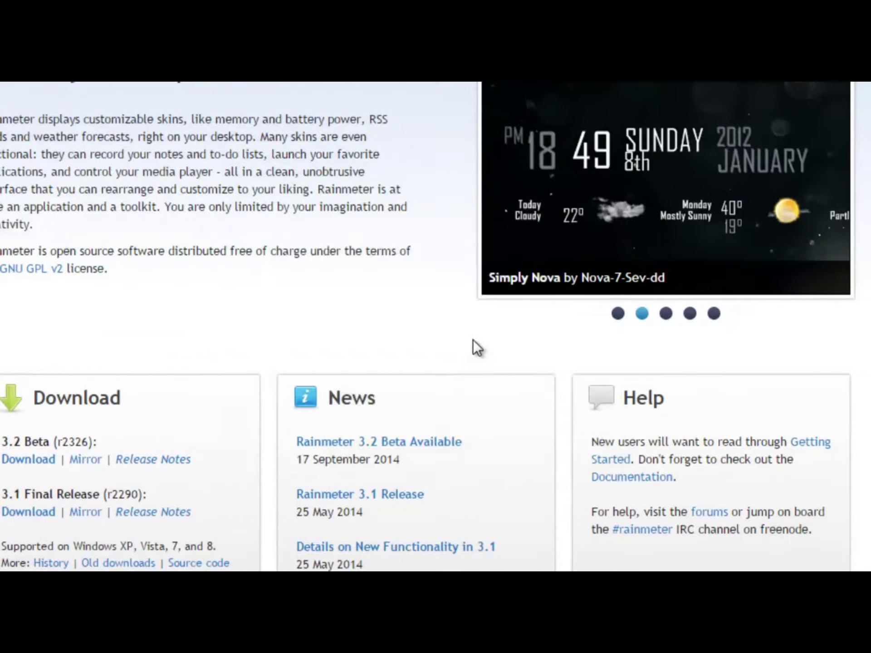
Step: Install the 64-bit version of Rainmeter into C:\Program Files\Rainmeter with launch on startup enabled
{"action": "left_click", "coordinate": [446, 369]}
{"action": "left_click", "coordinate": [520, 469]}
{"action": "left_click", "coordinate": [521, 471]}
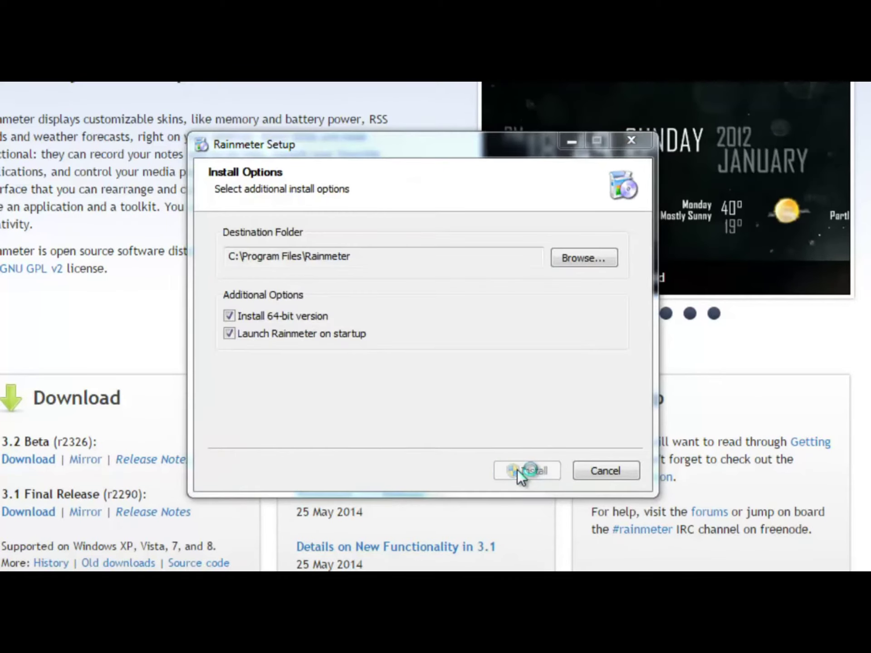
{"action": "left_click", "coordinate": [527, 470]}
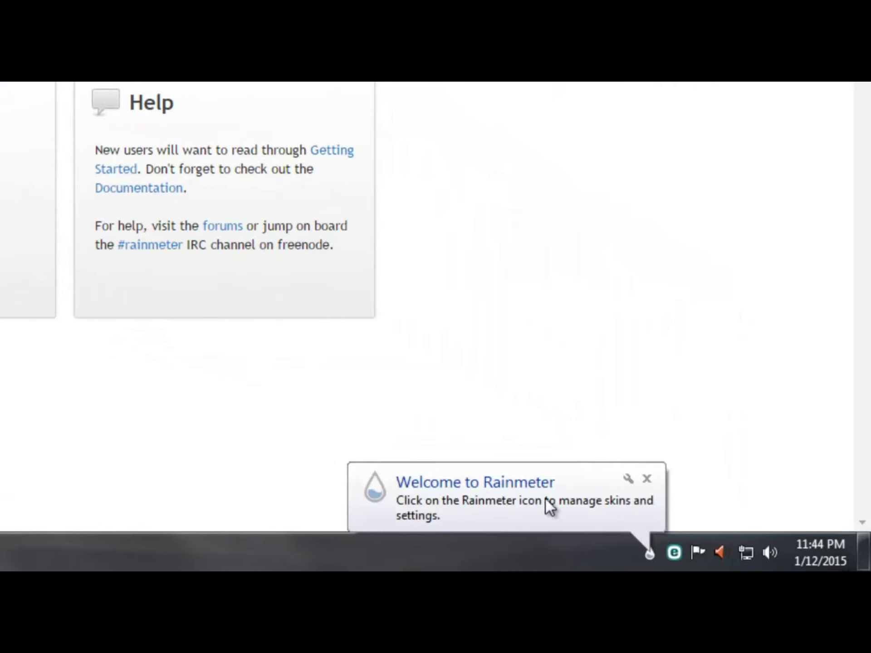
Step: Show the desktop, open the Manage Rainmeter window and expand the illustro skin's Clock folder
{"action": "left_click", "coordinate": [864, 554]}
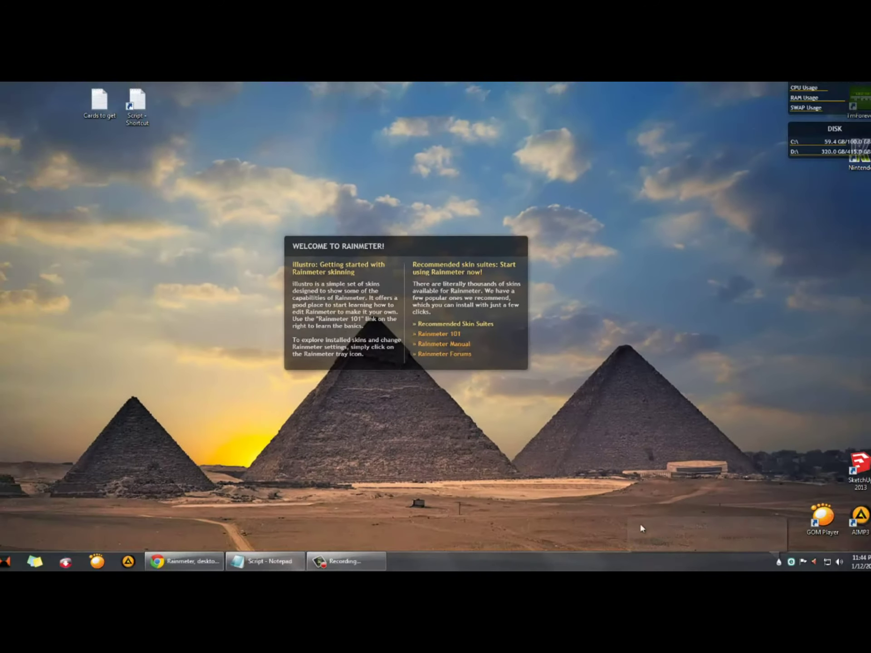
{"action": "left_click", "coordinate": [685, 528]}
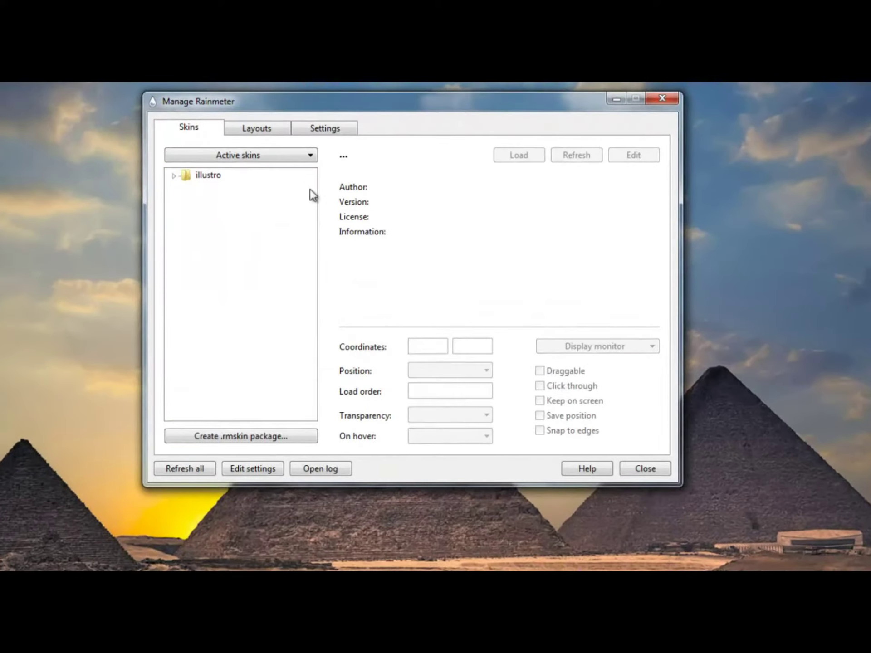
{"action": "left_click_drag", "start_coordinate": [340, 110], "coordinate": [376, 141]}
{"action": "left_click", "coordinate": [210, 207]}
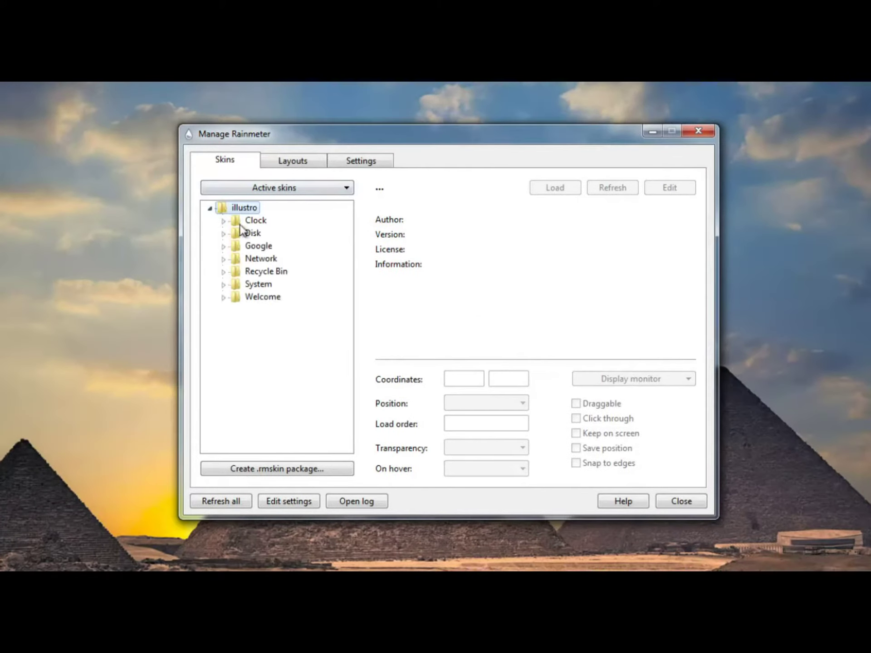
{"action": "left_click", "coordinate": [223, 220]}
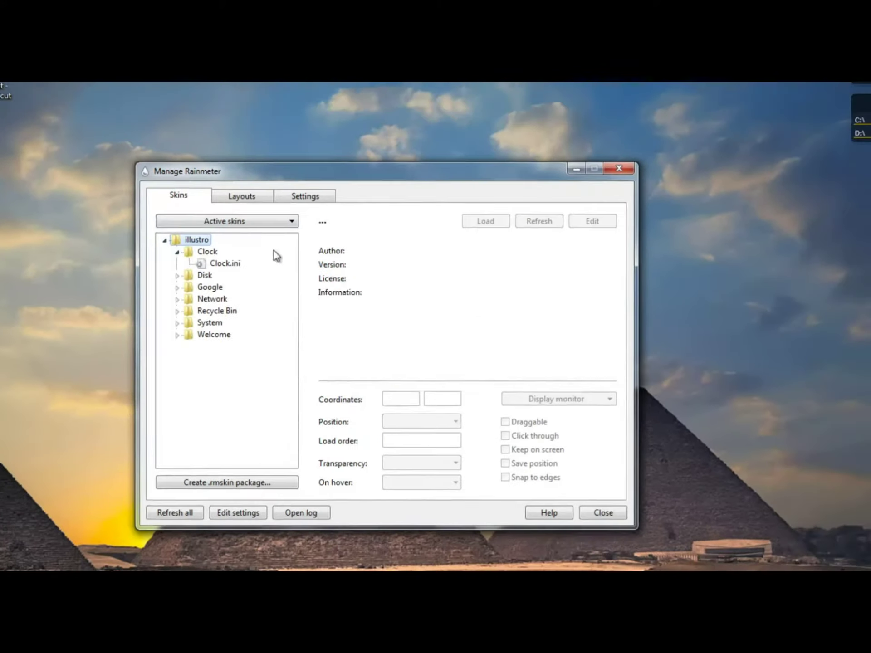
Step: Move the clock, System and Disk skins into a stacked column beside the Manage Rainmeter window
{"action": "left_click_drag", "start_coordinate": [771, 91], "coordinate": [604, 256]}
{"action": "left_click_drag", "start_coordinate": [757, 91], "coordinate": [587, 283]}
{"action": "left_click_drag", "start_coordinate": [764, 149], "coordinate": [595, 350]}
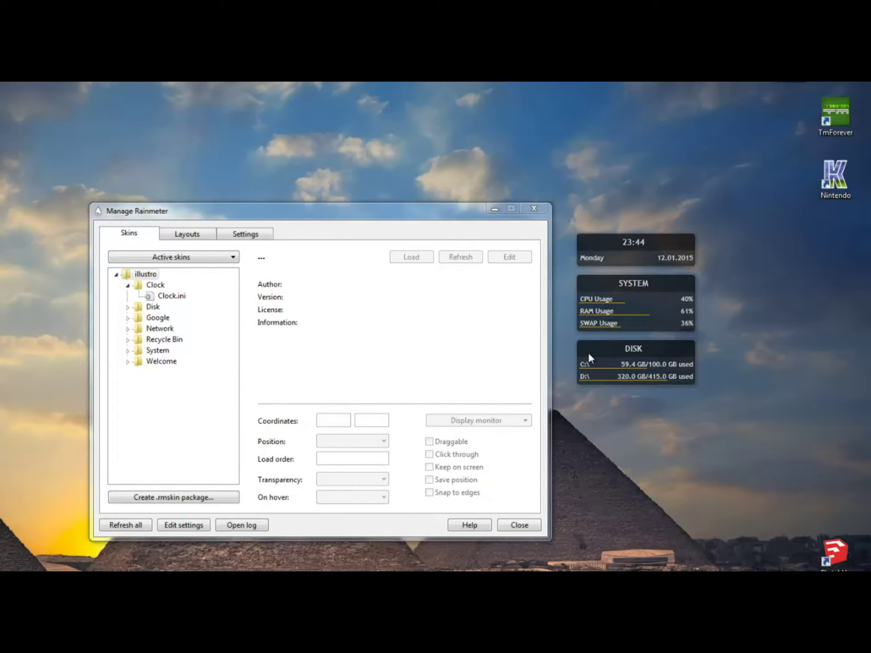
Step: Load the illustro Google.ini skin and place it directly above the clock skin on the desktop
{"action": "left_click", "coordinate": [128, 318]}
{"action": "double_click", "coordinate": [160, 328]}
{"action": "left_click_drag", "start_coordinate": [78, 89], "coordinate": [655, 199]}
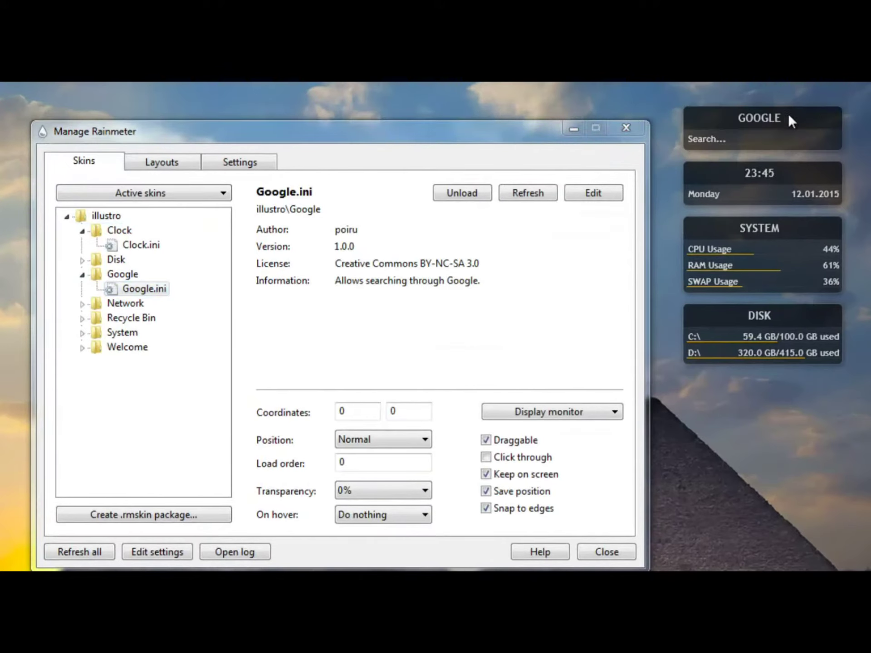
Step: Expand the System, Welcome, Recycle Bin and Network folders of illustro to examine their skin files
{"action": "left_click", "coordinate": [82, 333]}
{"action": "left_click", "coordinate": [82, 361]}
{"action": "left_click", "coordinate": [82, 318]}
{"action": "left_click", "coordinate": [82, 303]}
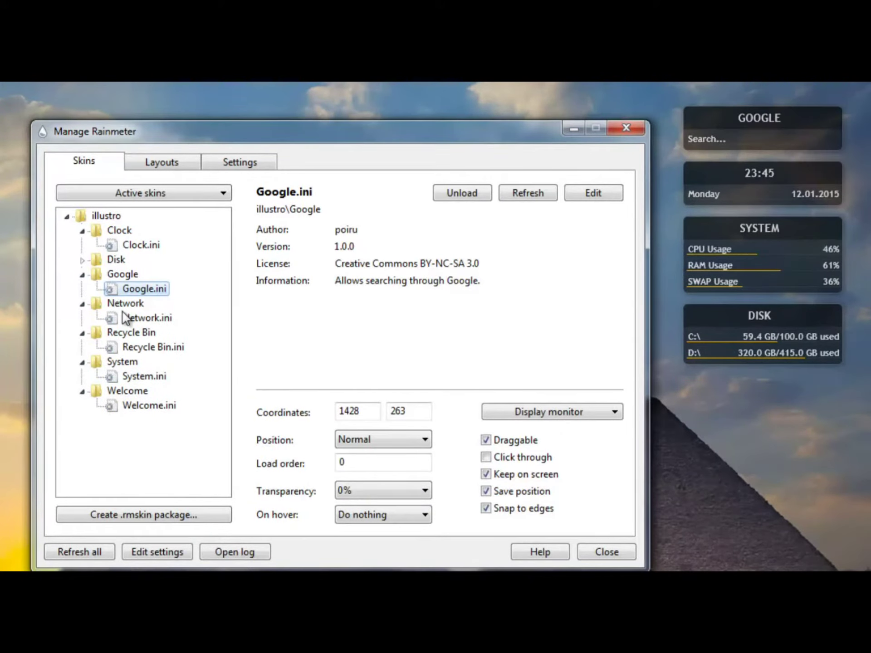
Step: Switch to Chrome and open customize.org/rainmeter in place of the current page
{"action": "left_click", "coordinate": [75, 554]}
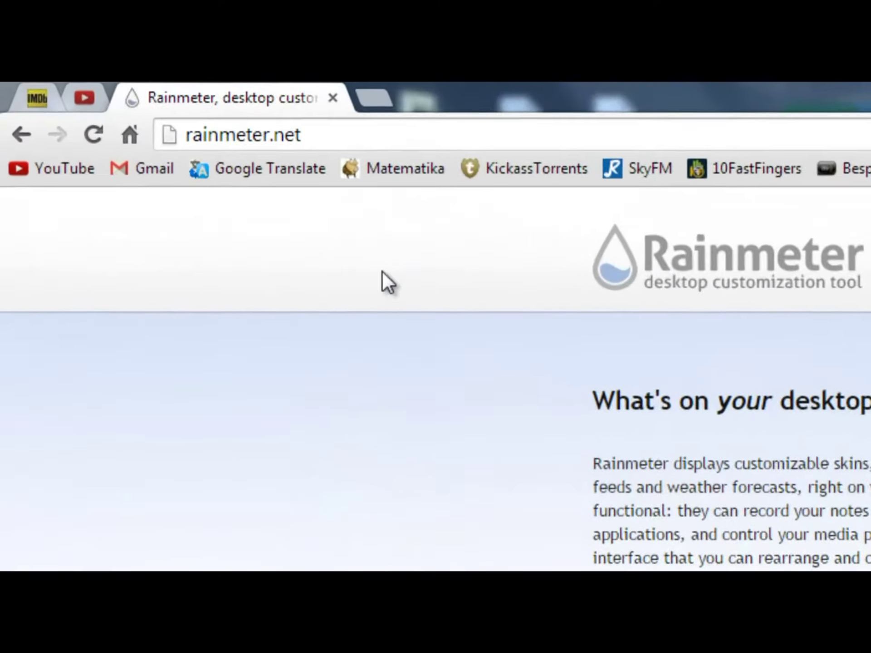
{"action": "left_click", "coordinate": [270, 139]}
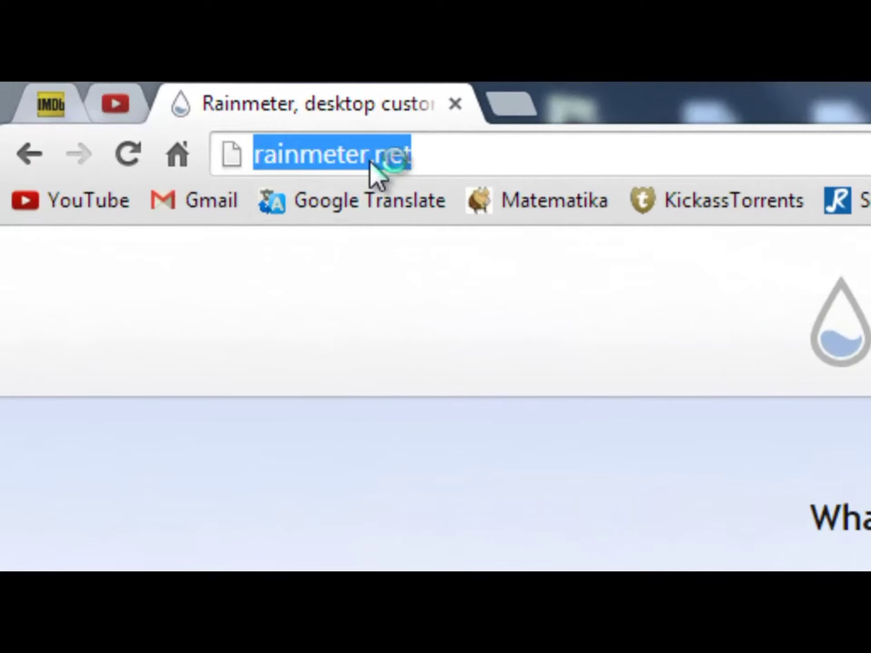
{"action": "type", "text": "cut"}
{"action": "key", "text": "BackSpace"}
{"action": "type", "text": "stomi"}
{"action": "key", "text": "Return"}
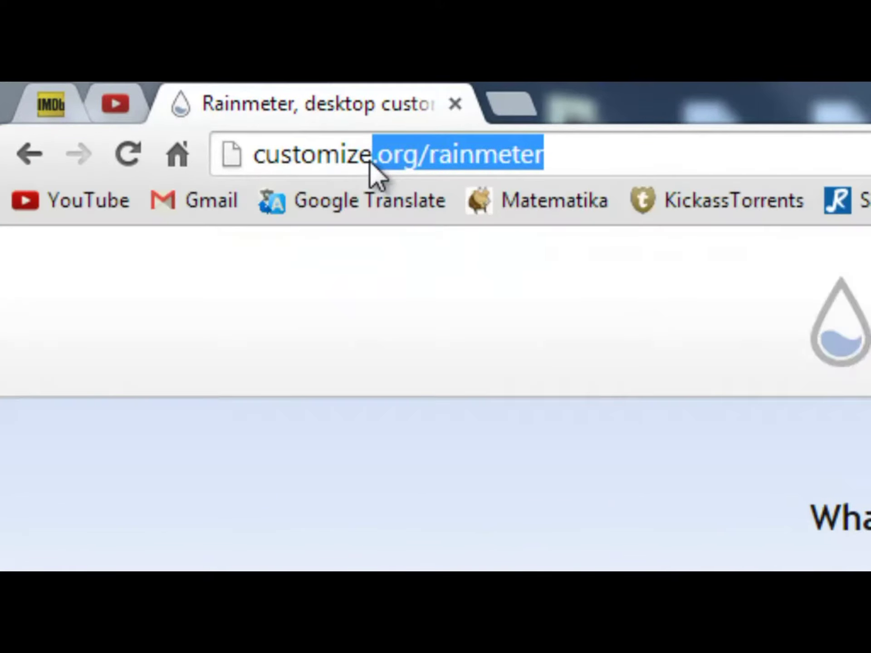
{"action": "left_click_drag", "start_coordinate": [565, 140], "coordinate": [229, 149]}
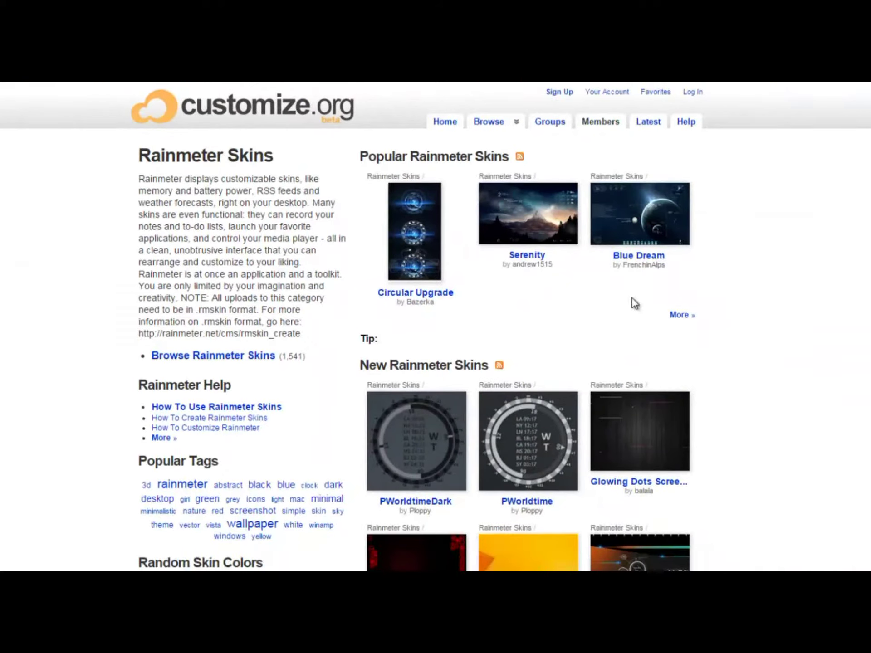
Step: View the Serenity skin's enlarged preview, close it and return to the Rainmeter skins page
{"action": "left_click", "coordinate": [552, 227]}
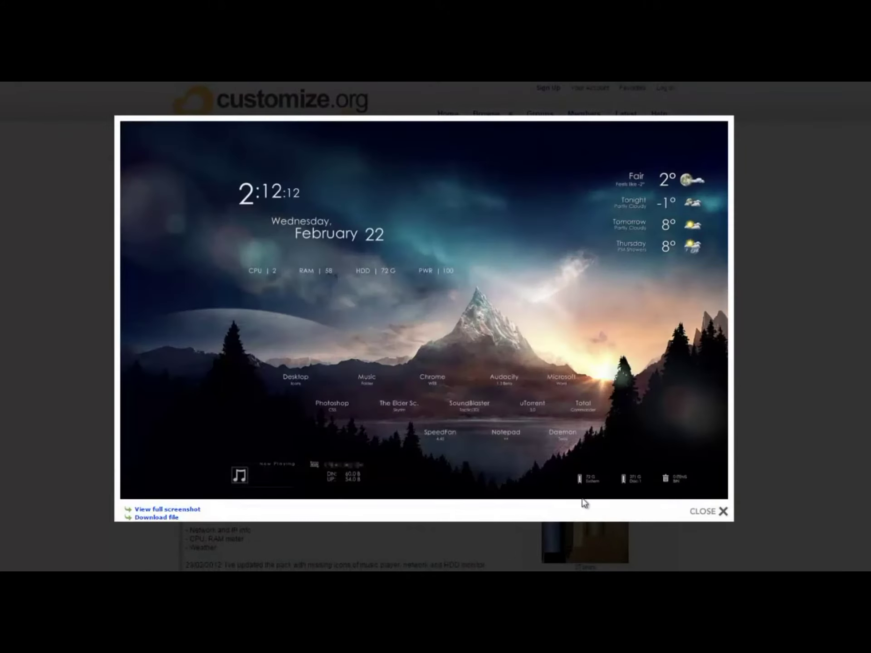
{"action": "left_click", "coordinate": [712, 515]}
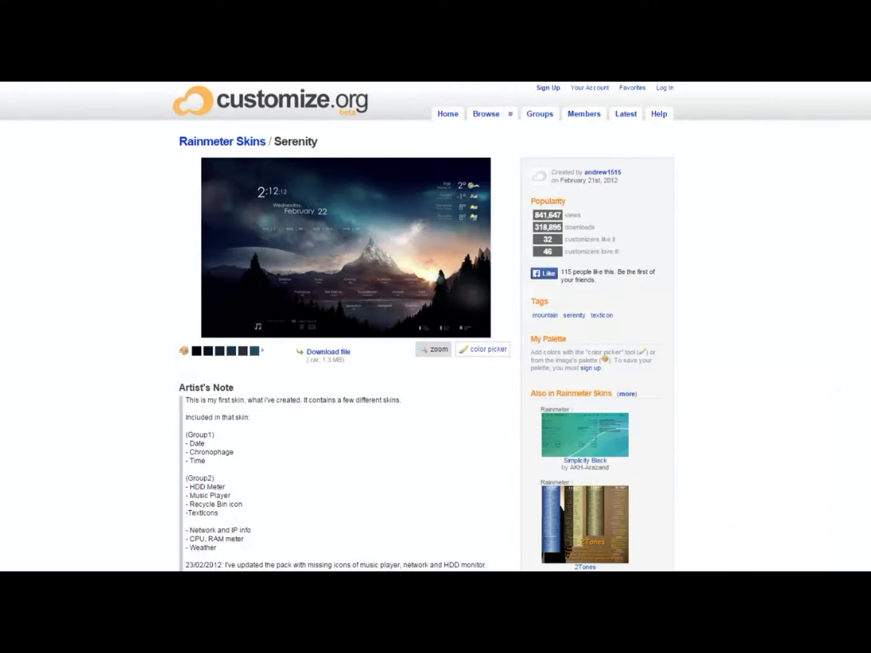
{"action": "key", "text": "alt+Left"}
Step: Browse the full list of new Rainmeter skins and start downloading the 1700 Anno Domini skin file
{"action": "scroll", "coordinate": [562, 402], "scroll_direction": "down", "scroll_amount": 1}
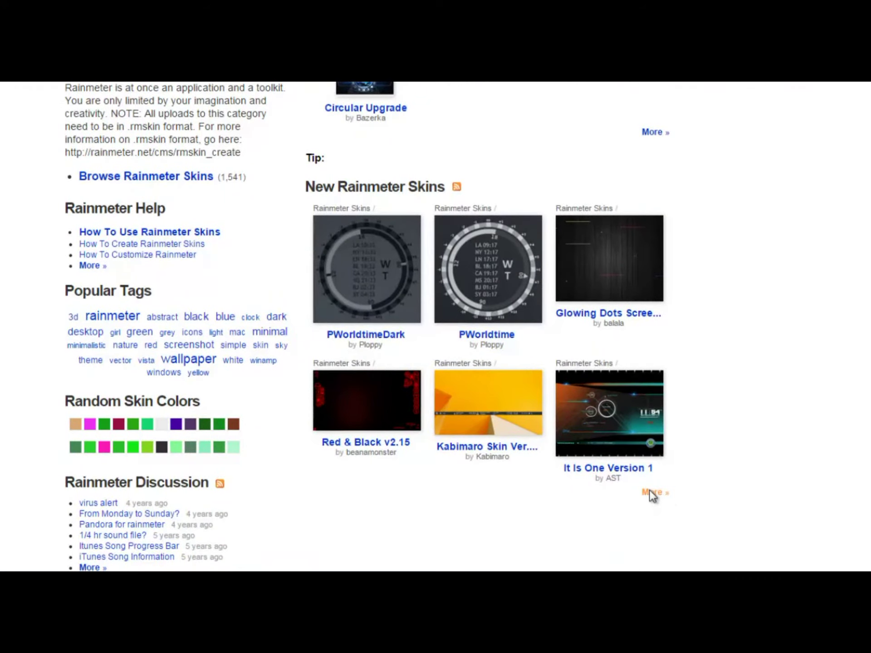
{"action": "left_click", "coordinate": [652, 493]}
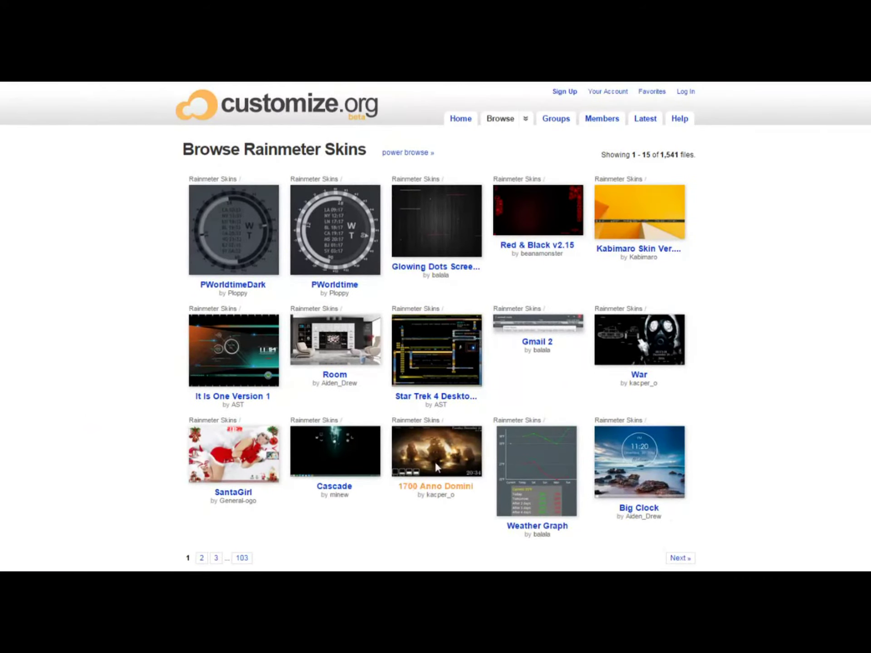
{"action": "left_click", "coordinate": [432, 459]}
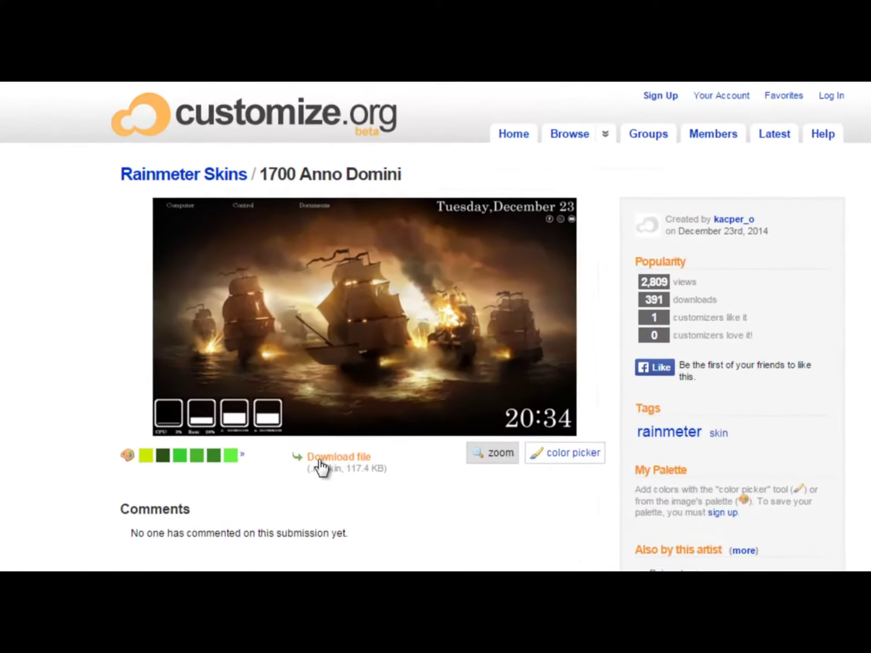
{"action": "left_click", "coordinate": [333, 462]}
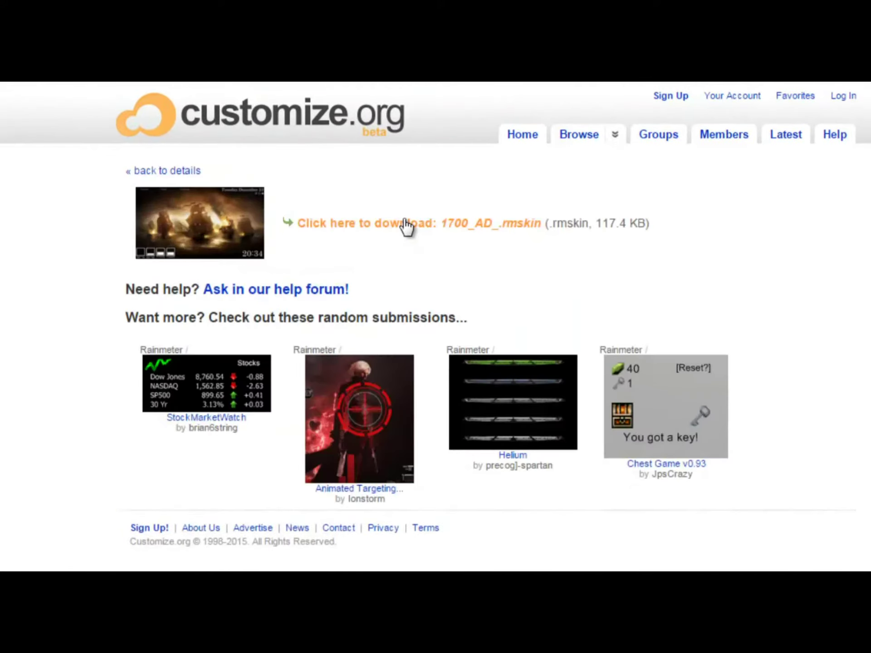
{"action": "left_click", "coordinate": [389, 232]}
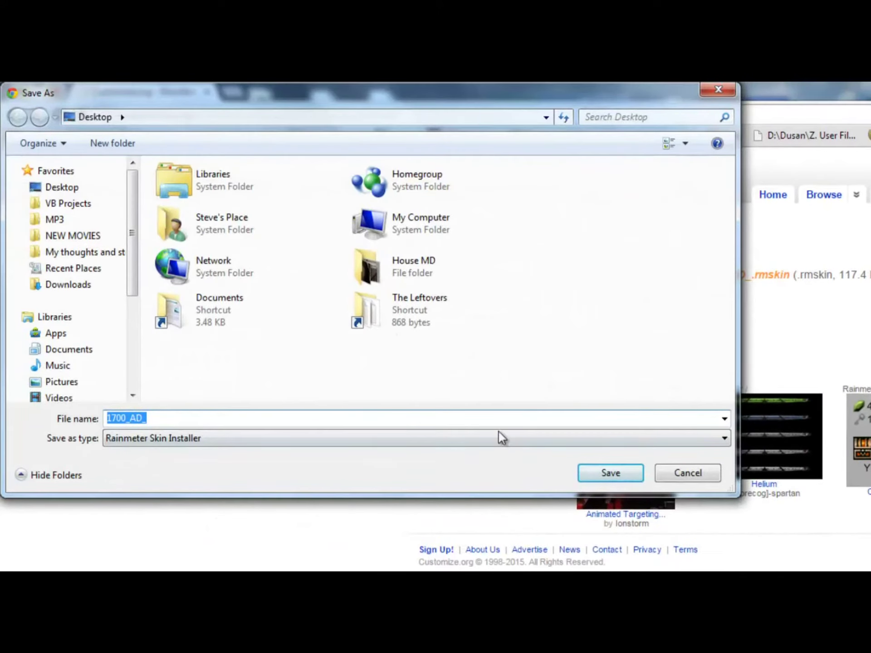
Step: Save the 1700_AD_ skin installer file in the Documents library under Rainmeter\Skins
{"action": "scroll", "coordinate": [118, 318], "scroll_direction": "down", "scroll_amount": 3}
{"action": "left_click", "coordinate": [73, 263]}
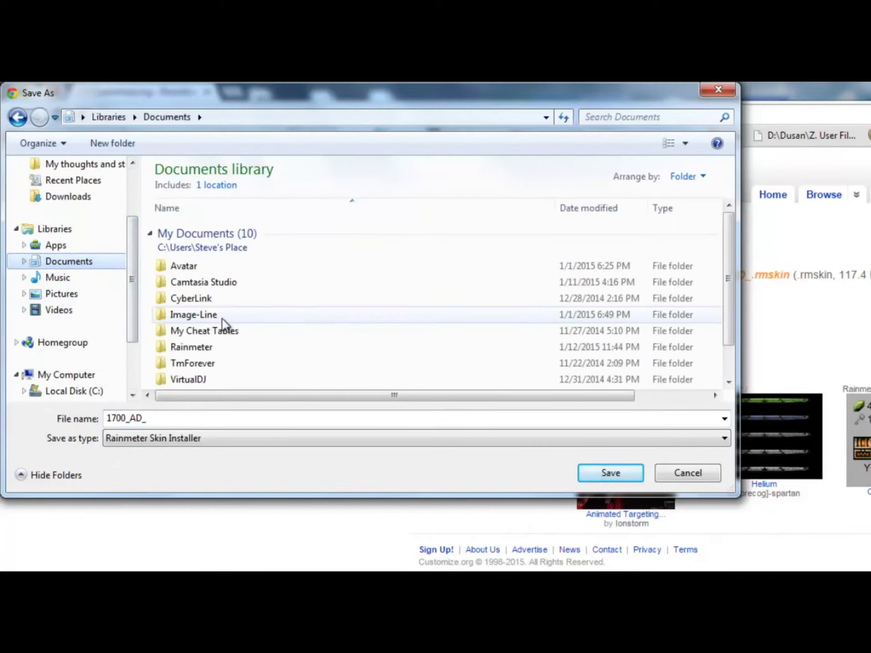
{"action": "double_click", "coordinate": [188, 347]}
{"action": "double_click", "coordinate": [188, 234]}
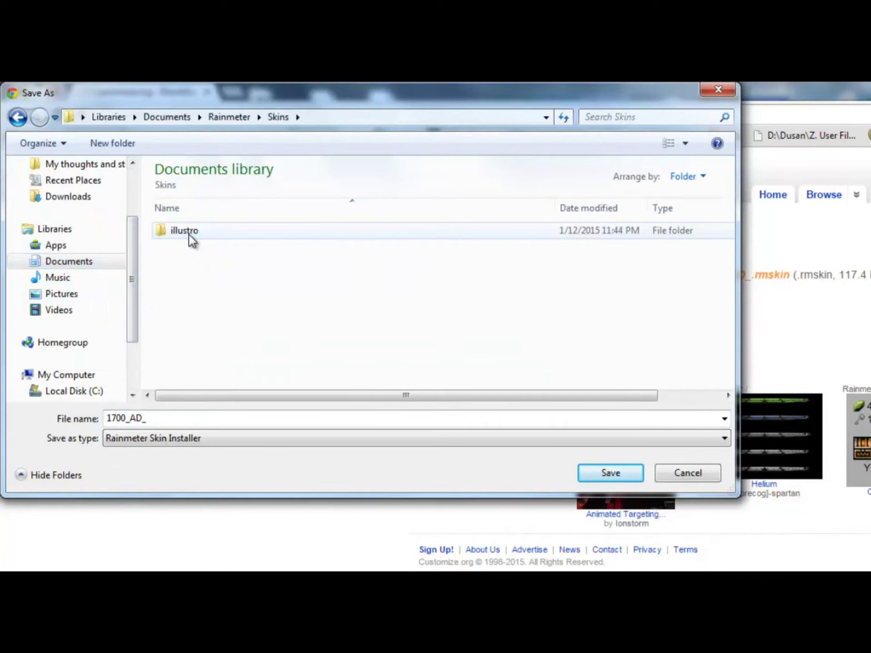
{"action": "left_click", "coordinate": [627, 470]}
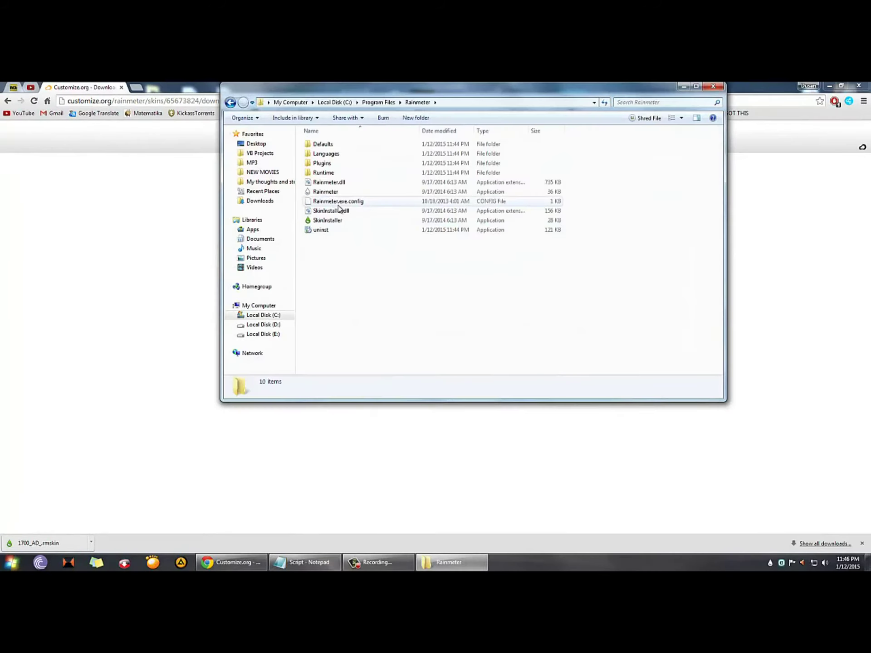
Step: Run SkinInstaller from Rainmeter's program folder and install the 1700_AD_ skin from Documents\Rainmeter\Skins with its included layout applied
{"action": "double_click", "coordinate": [228, 270]}
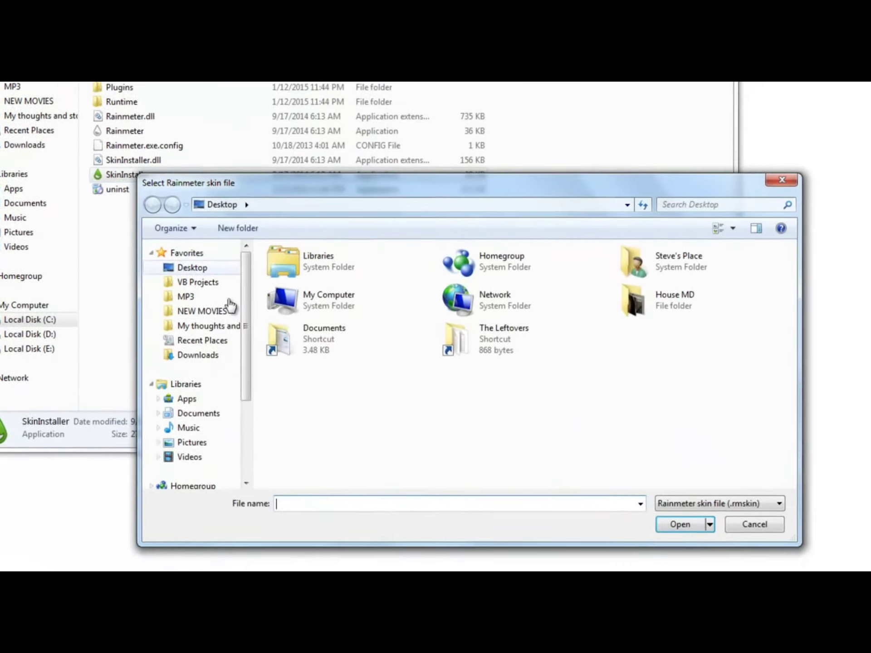
{"action": "left_click_drag", "start_coordinate": [245, 350], "coordinate": [243, 370]}
{"action": "left_click", "coordinate": [211, 377]}
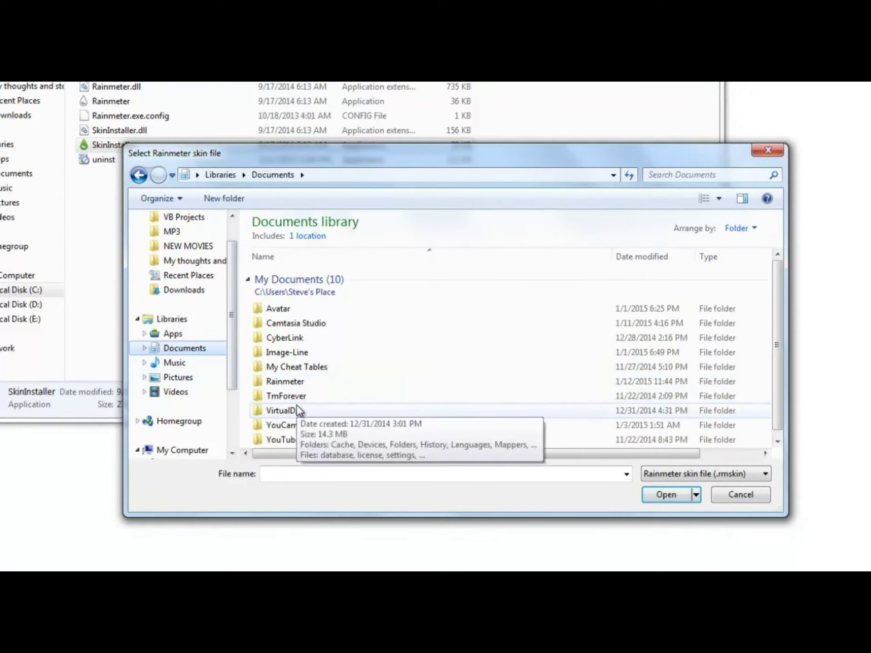
{"action": "left_click", "coordinate": [311, 439]}
{"action": "scroll", "coordinate": [311, 422], "scroll_direction": "down", "scroll_amount": 1}
{"action": "double_click", "coordinate": [297, 372]}
{"action": "double_click", "coordinate": [288, 281]}
{"action": "double_click", "coordinate": [288, 292]}
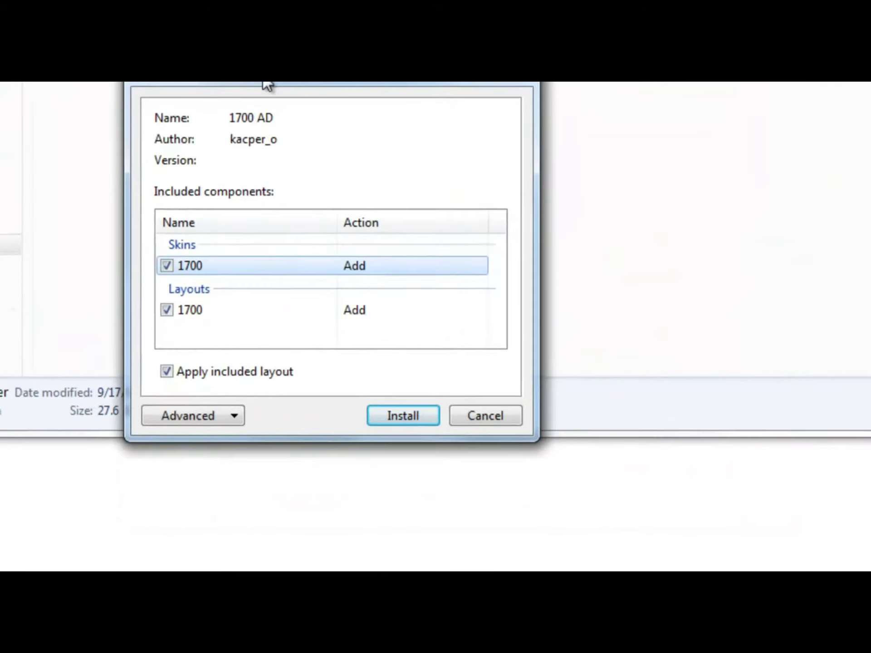
{"action": "left_click", "coordinate": [400, 420]}
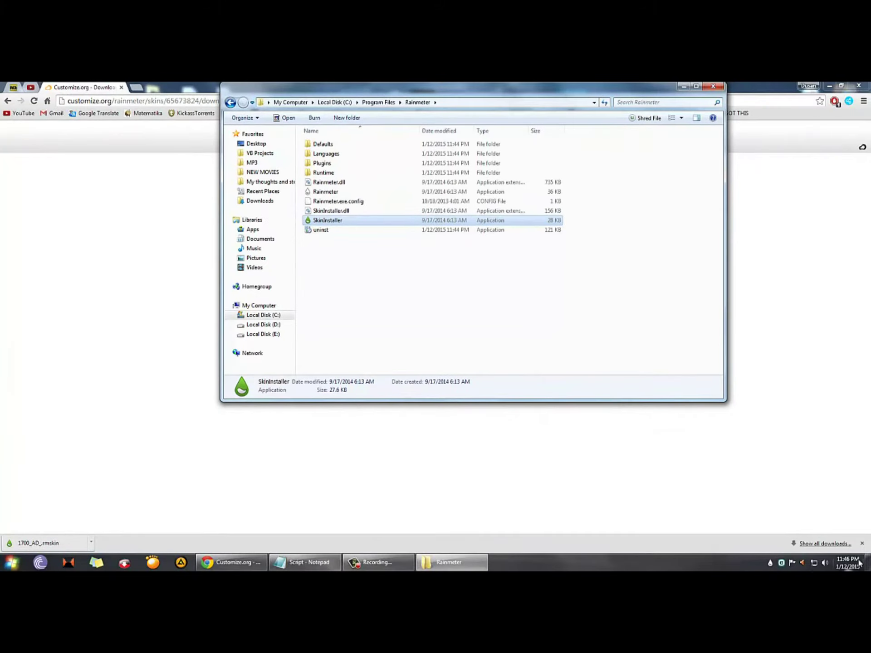
Step: Check the desktop, open the Manage Rainmeter window and expand the 1700 skin folder
{"action": "left_click", "coordinate": [866, 563]}
{"action": "left_click", "coordinate": [449, 563]}
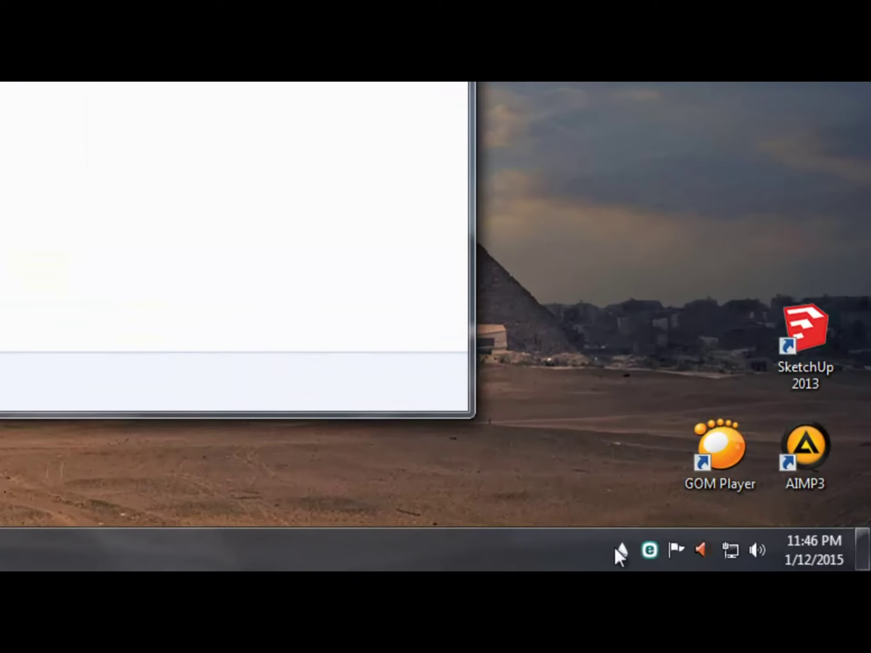
{"action": "right_click", "coordinate": [620, 551]}
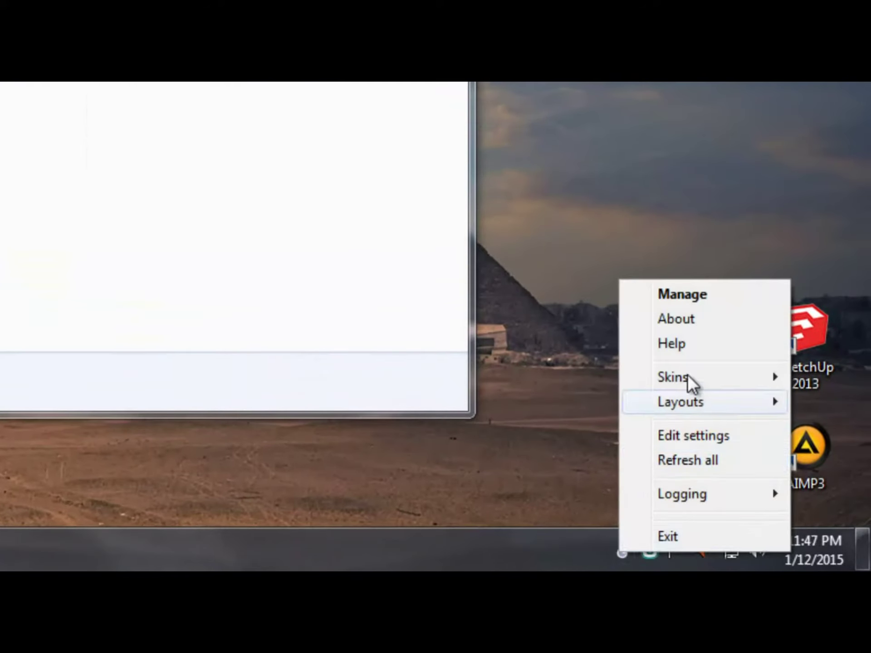
{"action": "left_click", "coordinate": [689, 296]}
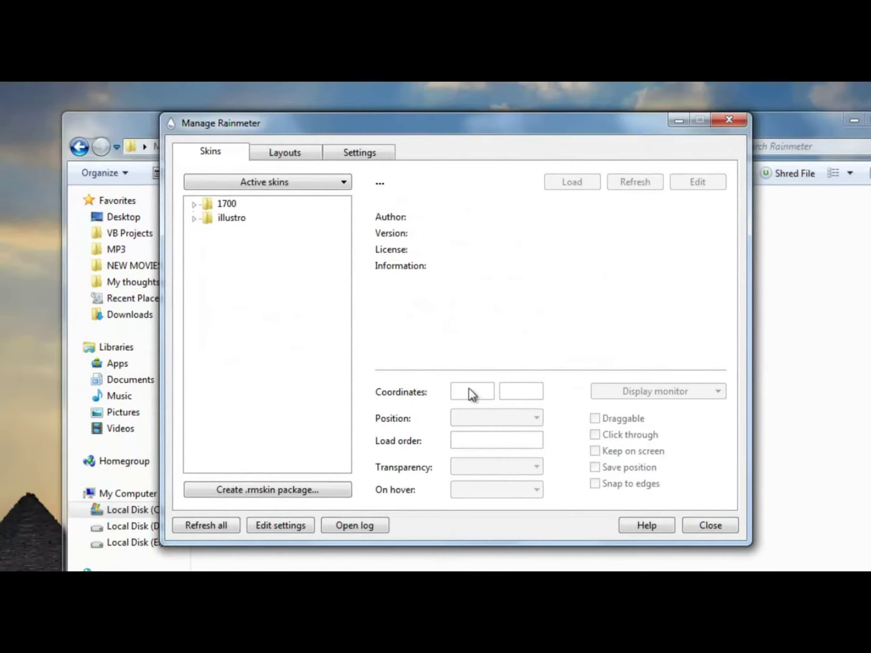
{"action": "left_click", "coordinate": [195, 205]}
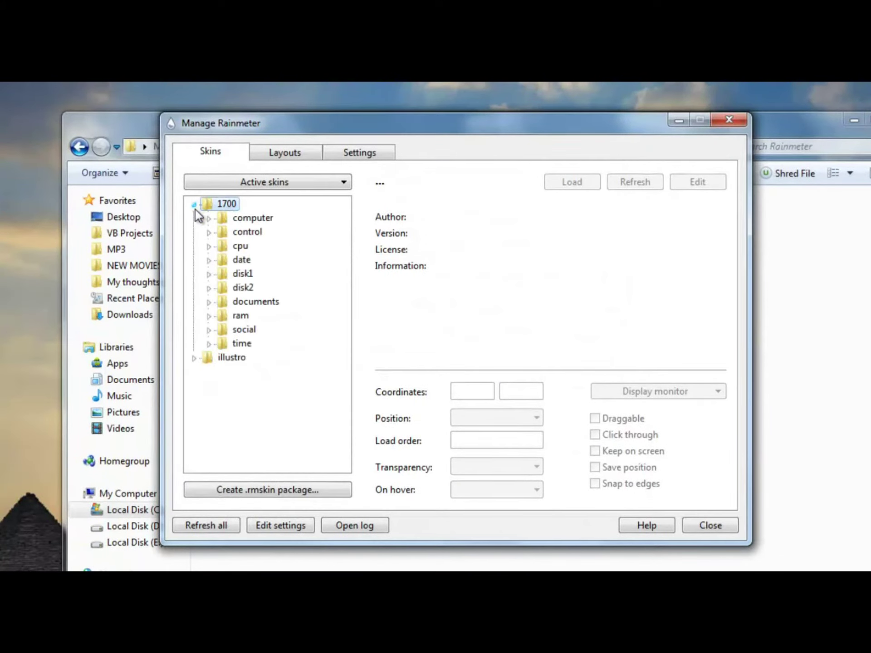
Step: Load the ram.ini, Computer.ini and documents.ini skins from the 1700 folder onto the desktop
{"action": "left_click", "coordinate": [324, 355]}
{"action": "left_click", "coordinate": [357, 363]}
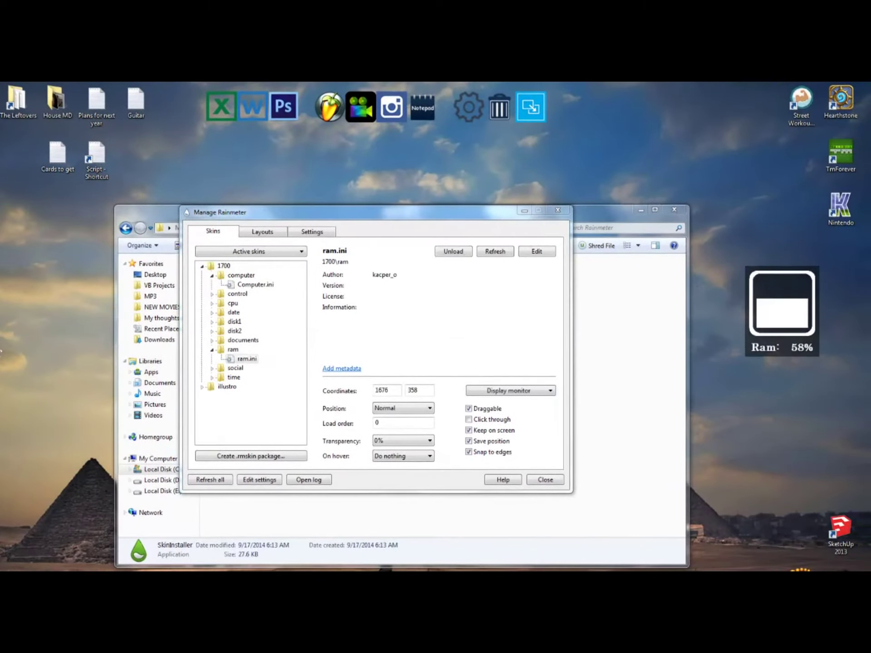
{"action": "left_click", "coordinate": [324, 345]}
{"action": "right_click", "coordinate": [352, 355]}
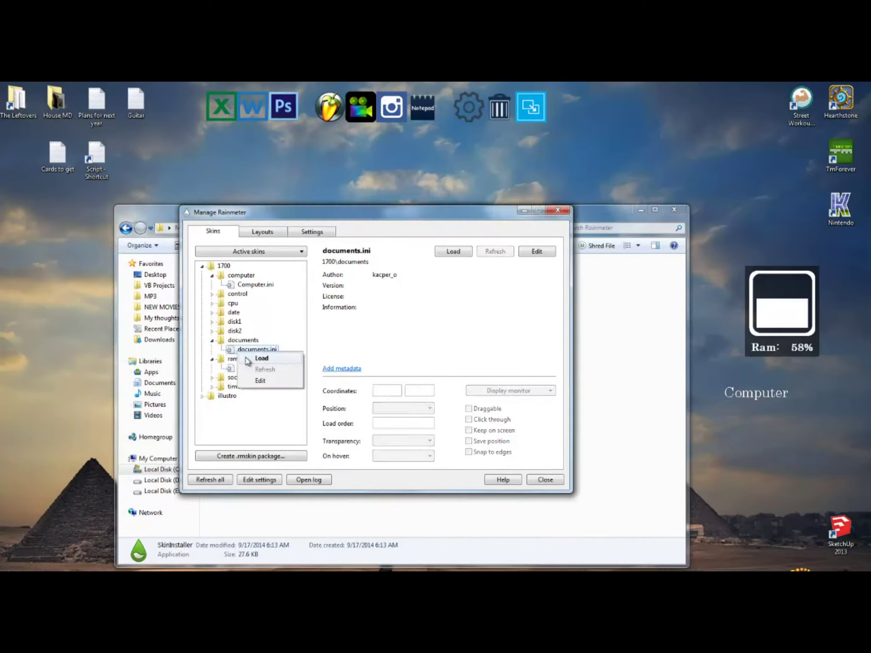
{"action": "left_click", "coordinate": [360, 362]}
Step: Load the 1700 cpu.ini skin and place the CPU meter directly beside the Ram meter
{"action": "left_click", "coordinate": [324, 308]}
{"action": "left_click", "coordinate": [348, 319]}
{"action": "left_click", "coordinate": [453, 252]}
{"action": "left_click_drag", "start_coordinate": [662, 310], "coordinate": [704, 319]}
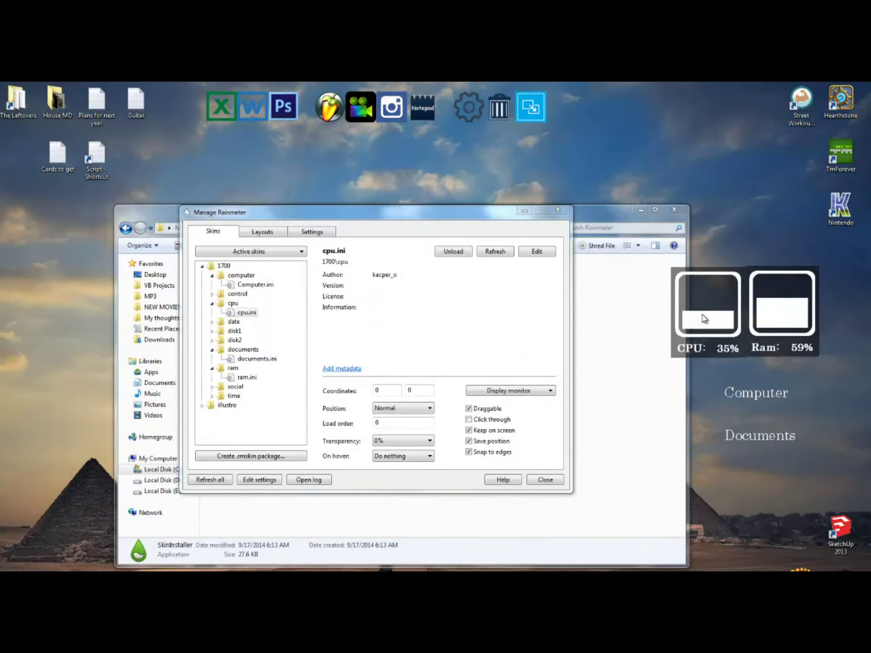
Step: Load the Facebook and Youtube skins from the 1700 social folder and place them above the CPU and Ram meters
{"action": "left_click", "coordinate": [212, 386]}
{"action": "left_click", "coordinate": [222, 396]}
{"action": "left_click", "coordinate": [247, 405]}
{"action": "left_click", "coordinate": [453, 251]}
{"action": "left_click", "coordinate": [222, 414]}
{"action": "left_click", "coordinate": [221, 433]}
{"action": "right_click", "coordinate": [323, 374]}
{"action": "left_click", "coordinate": [333, 380]}
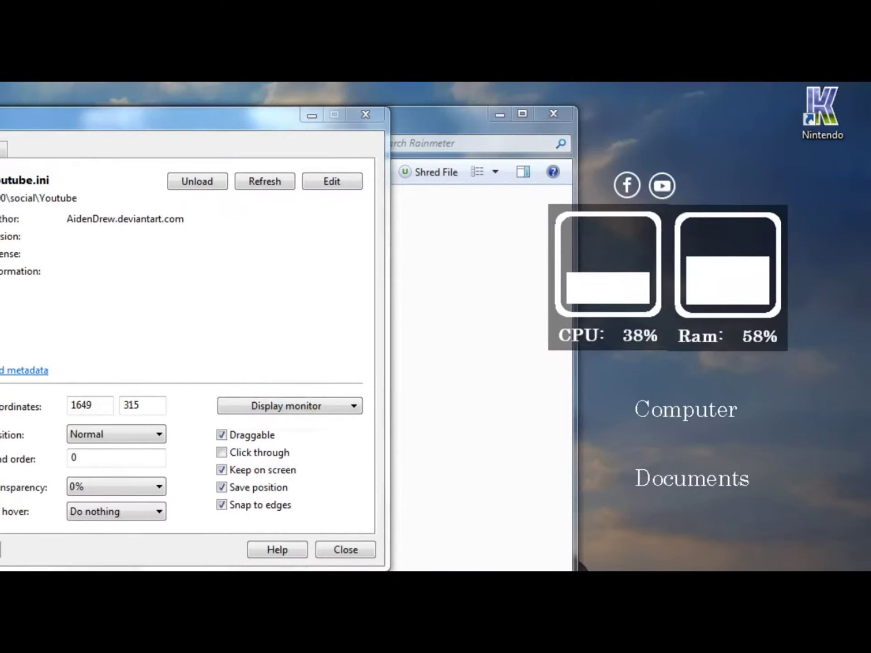
Step: Load the clock.ini skin from the 1700 time folder, and close the Manage Rainmeter and Rainmeter folder windows
{"action": "right_click", "coordinate": [311, 390]}
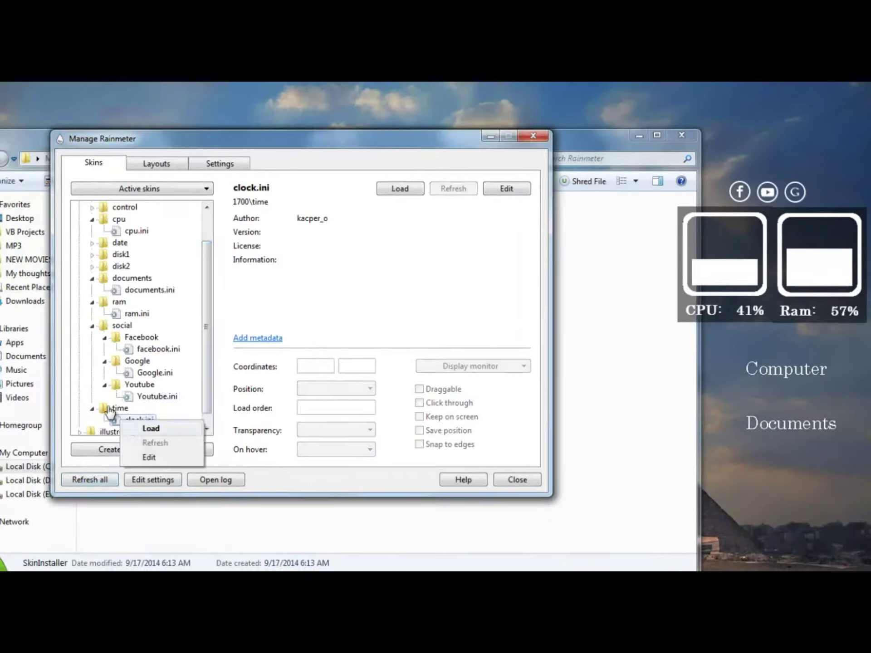
{"action": "left_click", "coordinate": [331, 396]}
{"action": "left_click", "coordinate": [584, 432]}
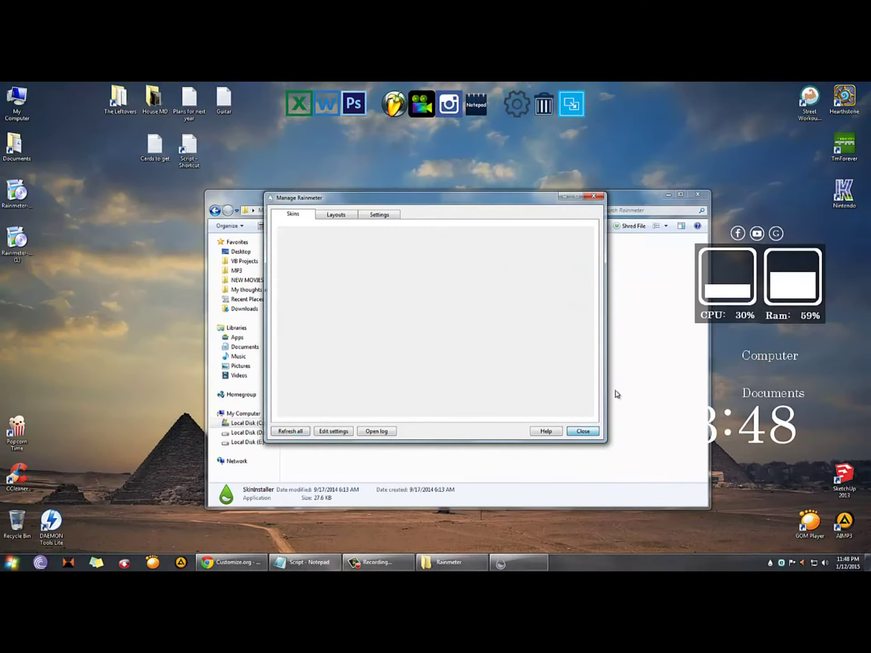
{"action": "left_click", "coordinate": [698, 195]}
Step: Place the CPU and Ram meters slightly lower with a gap between them, and move the clock towards the desktop's lower middle
{"action": "left_click_drag", "start_coordinate": [727, 294], "coordinate": [628, 302]}
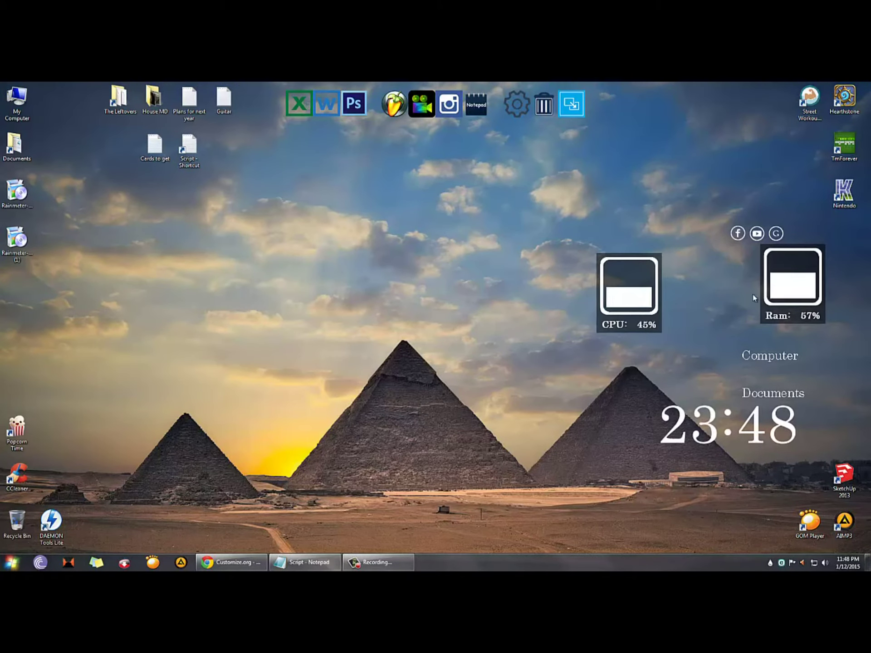
{"action": "left_click_drag", "start_coordinate": [776, 287], "coordinate": [792, 303]}
{"action": "left_click_drag", "start_coordinate": [645, 294], "coordinate": [750, 303]}
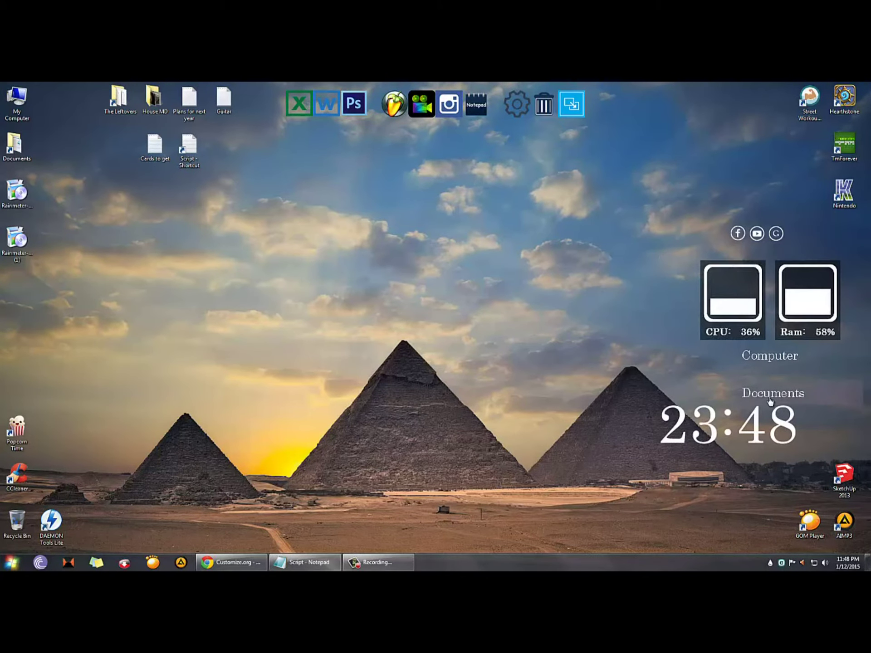
{"action": "left_click_drag", "start_coordinate": [720, 423], "coordinate": [690, 430]}
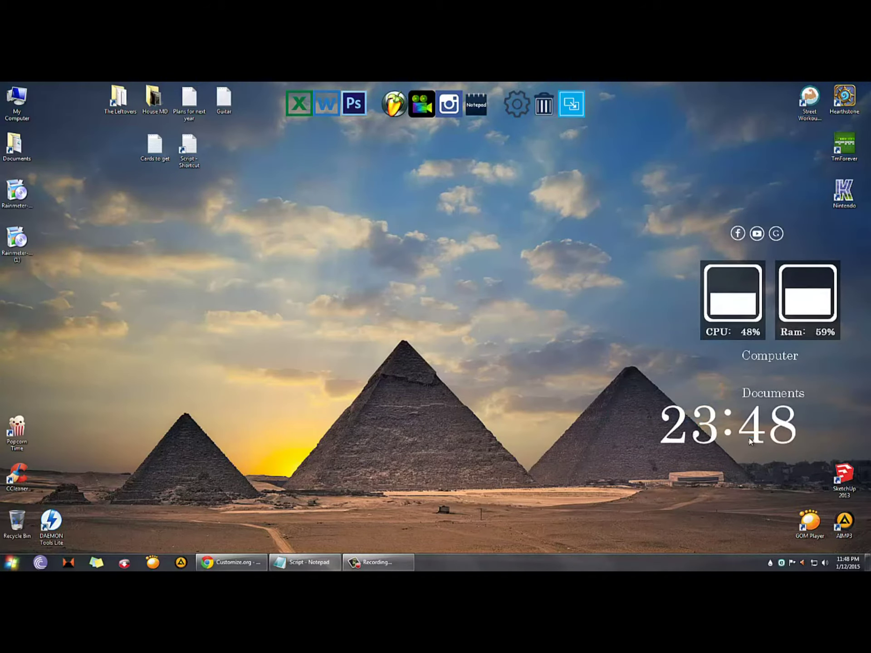
{"action": "left_click_drag", "start_coordinate": [750, 441], "coordinate": [466, 467]}
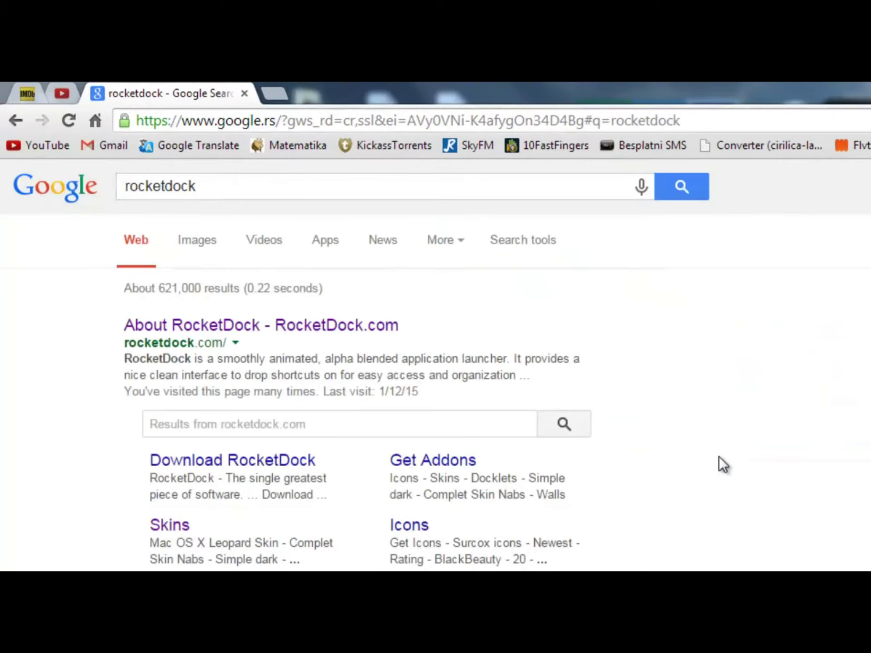
Step: Open the About RocketDock search result and go to the site's RocketDock download page
{"action": "left_click", "coordinate": [243, 325]}
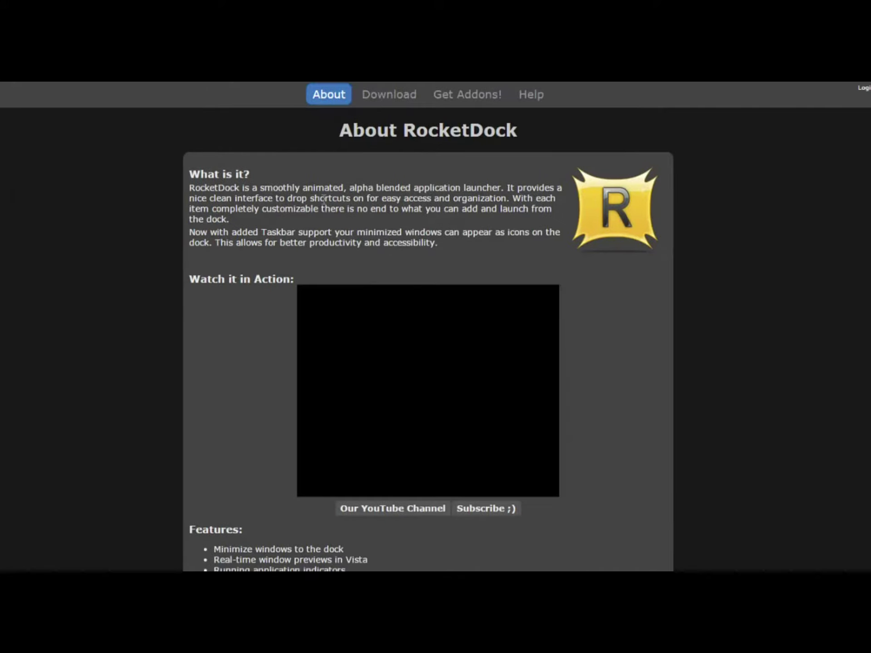
{"action": "scroll", "coordinate": [334, 233], "scroll_direction": "down", "scroll_amount": 1}
{"action": "scroll", "coordinate": [335, 233], "scroll_direction": "up", "scroll_amount": 1}
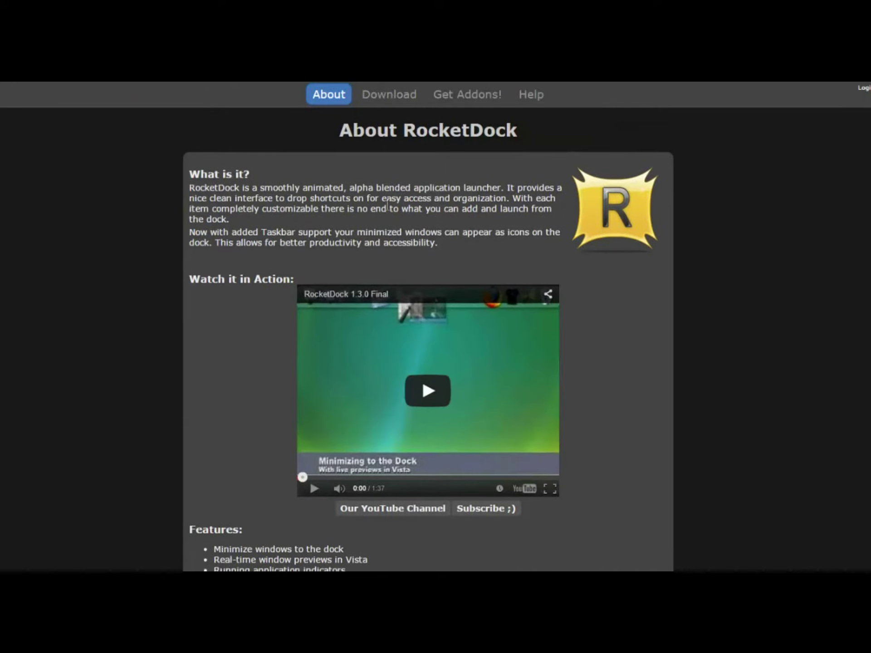
{"action": "left_click", "coordinate": [377, 96]}
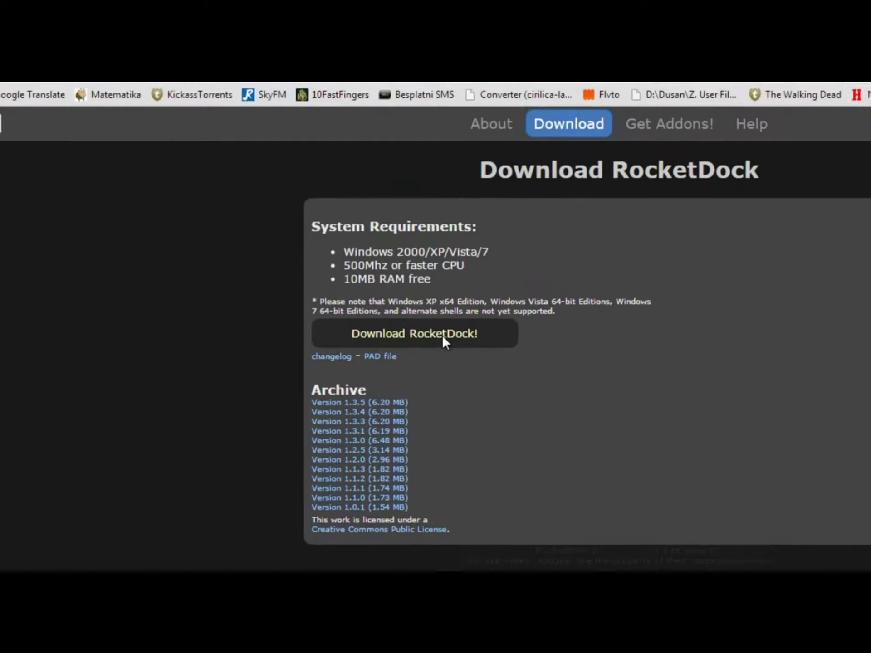
Step: Save the RocketDock-v1.3.5 installer to the Desktop and launch its setup
{"action": "left_click", "coordinate": [442, 335]}
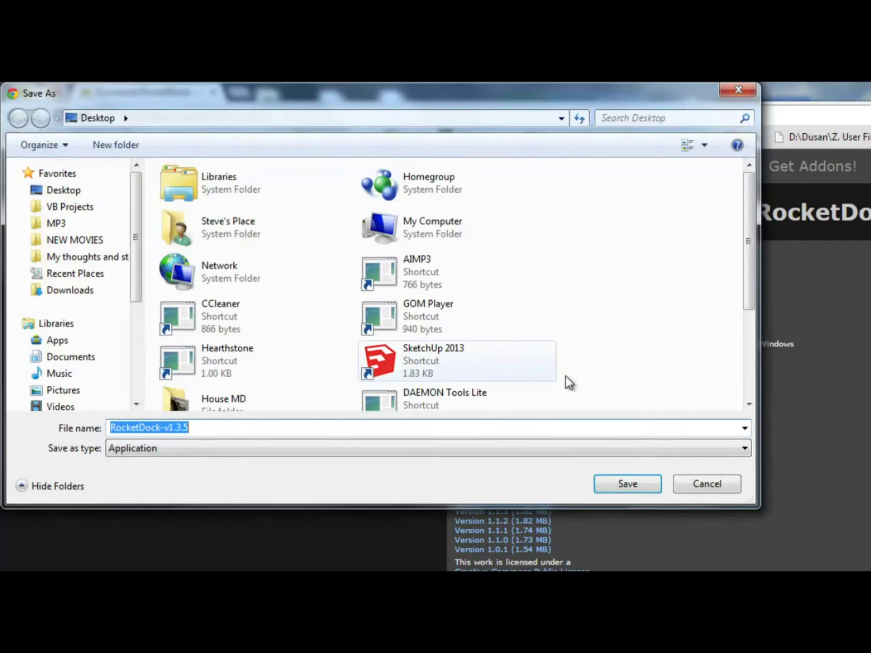
{"action": "left_click", "coordinate": [103, 195]}
{"action": "left_click", "coordinate": [601, 485]}
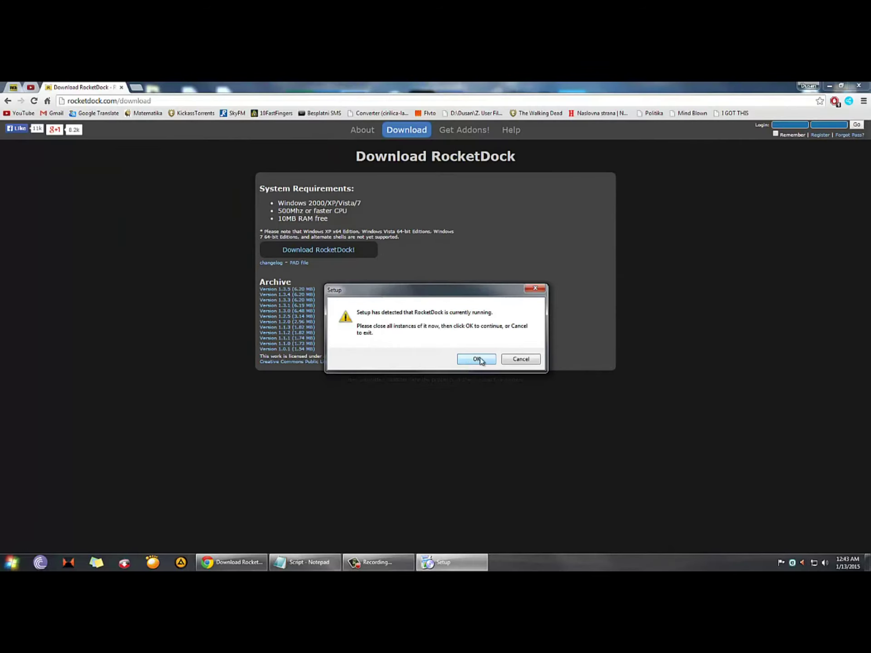
{"action": "left_click", "coordinate": [671, 440]}
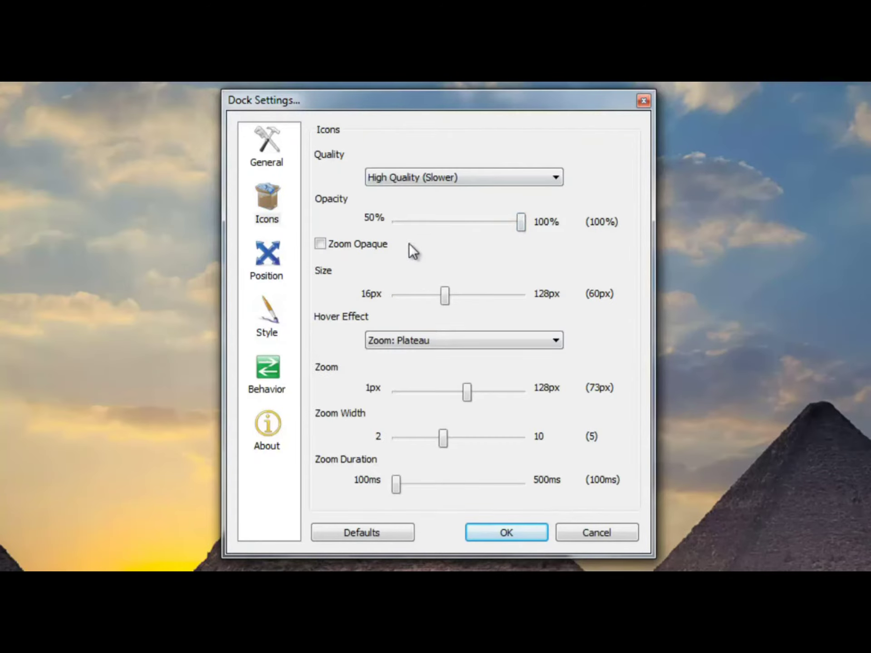
Step: Try the Bottom and Right screen positions for the dock in its position settings
{"action": "left_click", "coordinate": [339, 244]}
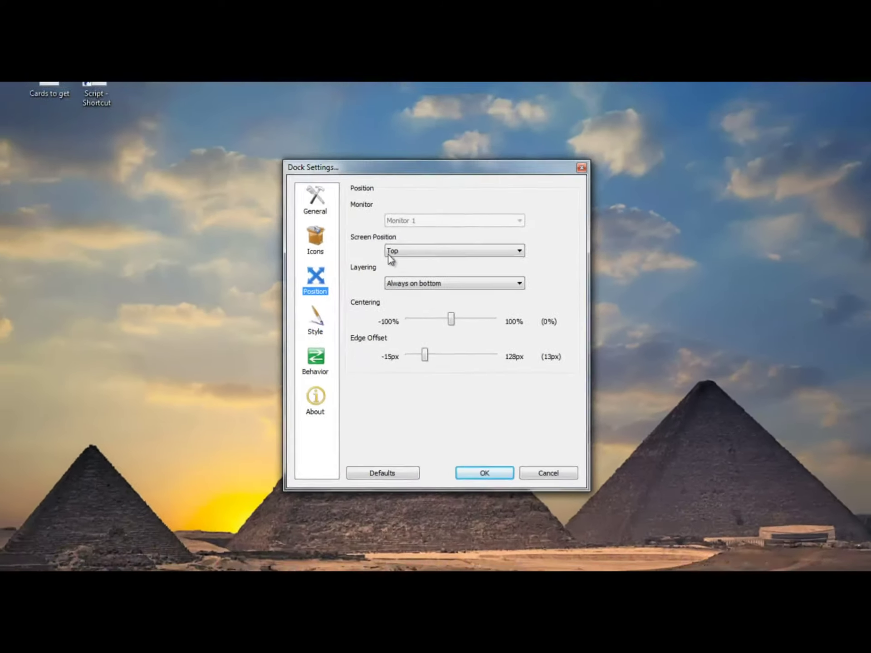
{"action": "left_click", "coordinate": [388, 254]}
{"action": "left_click", "coordinate": [425, 272]}
{"action": "scroll", "coordinate": [424, 274], "scroll_direction": "down", "scroll_amount": 1}
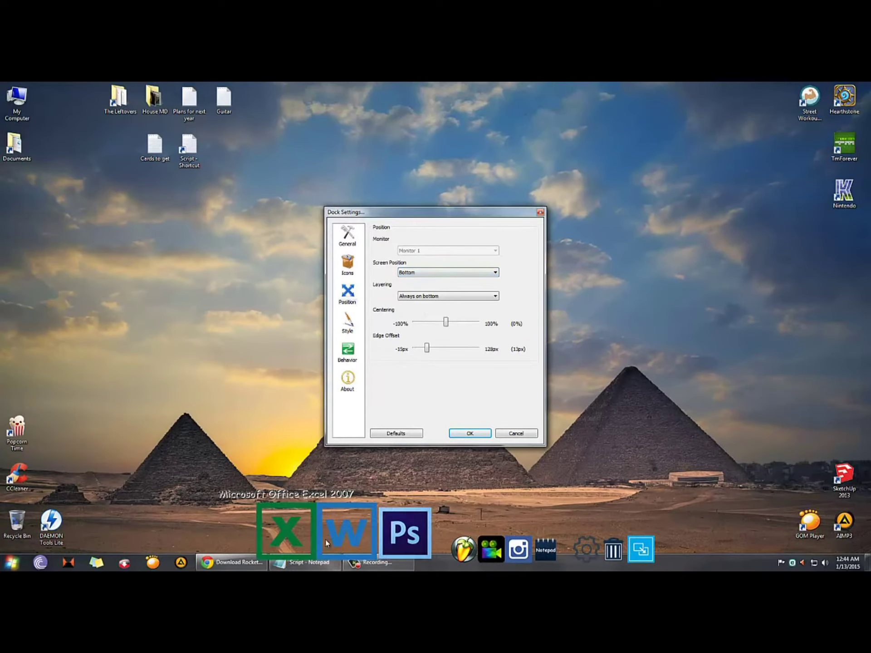
{"action": "scroll", "coordinate": [408, 272], "scroll_direction": "down", "scroll_amount": 2}
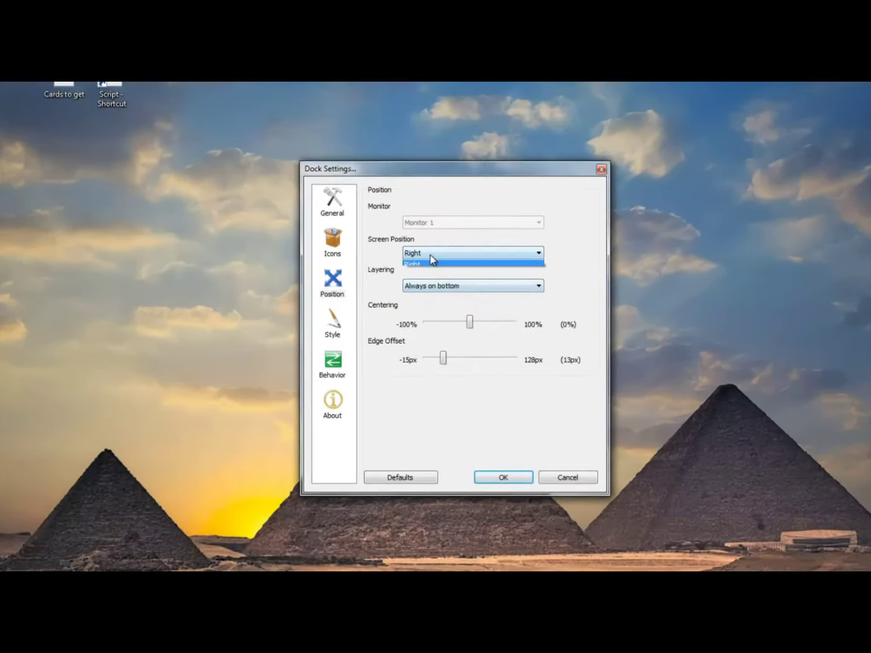
Step: Preview dock themes such as Aero Milk, AstroIron, Painting and ZaKtoon, and set the theme back to Blank
{"action": "left_click", "coordinate": [347, 323]}
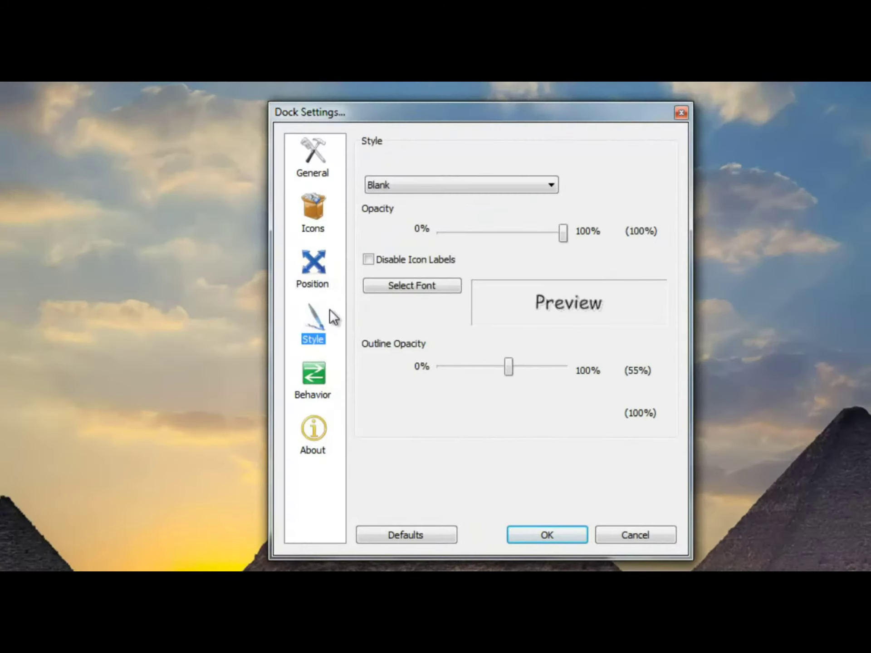
{"action": "left_click", "coordinate": [427, 183]}
{"action": "left_click", "coordinate": [424, 202]}
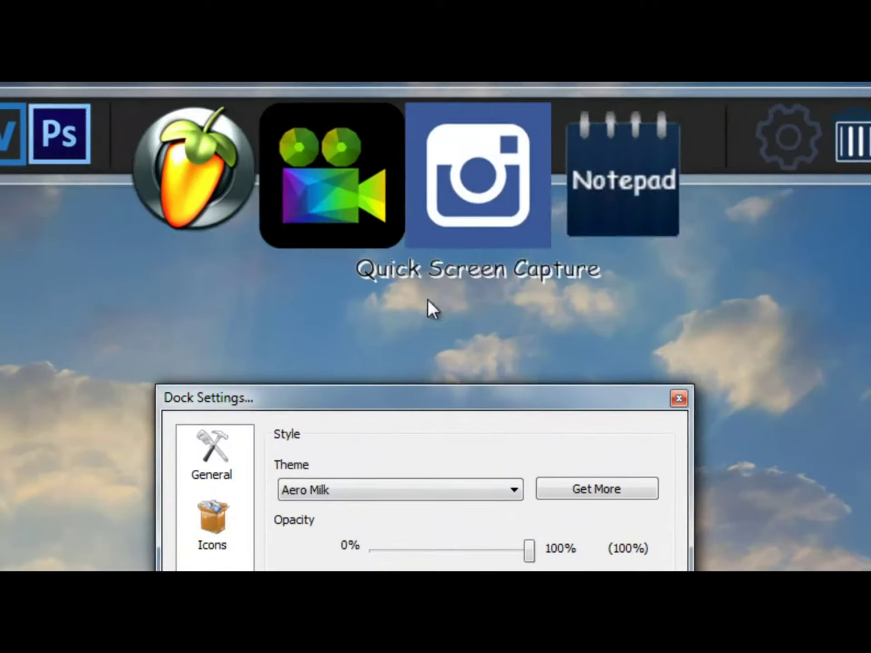
{"action": "scroll", "coordinate": [346, 490], "scroll_direction": "down", "scroll_amount": 3}
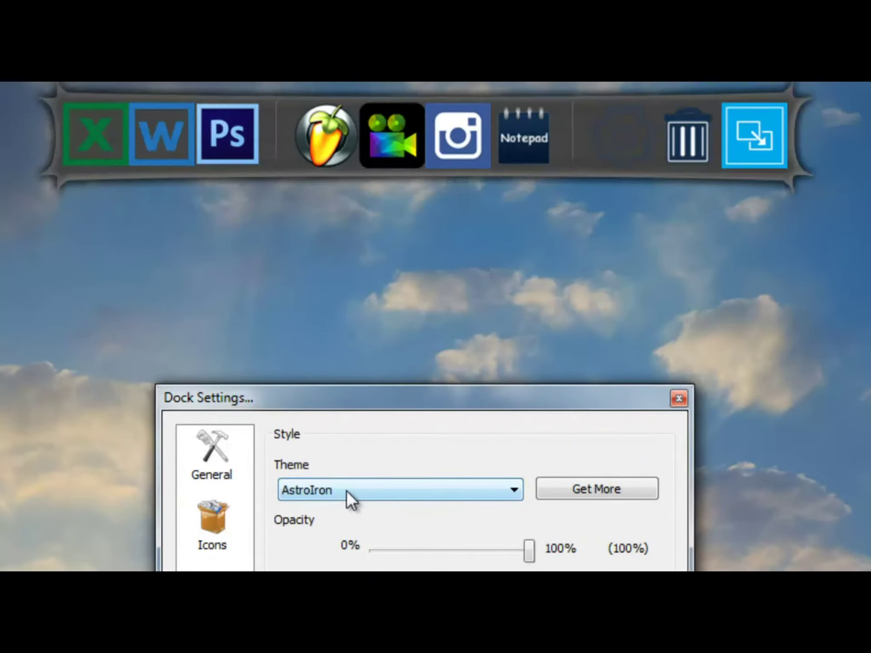
{"action": "scroll", "coordinate": [347, 490], "scroll_direction": "down", "scroll_amount": 6}
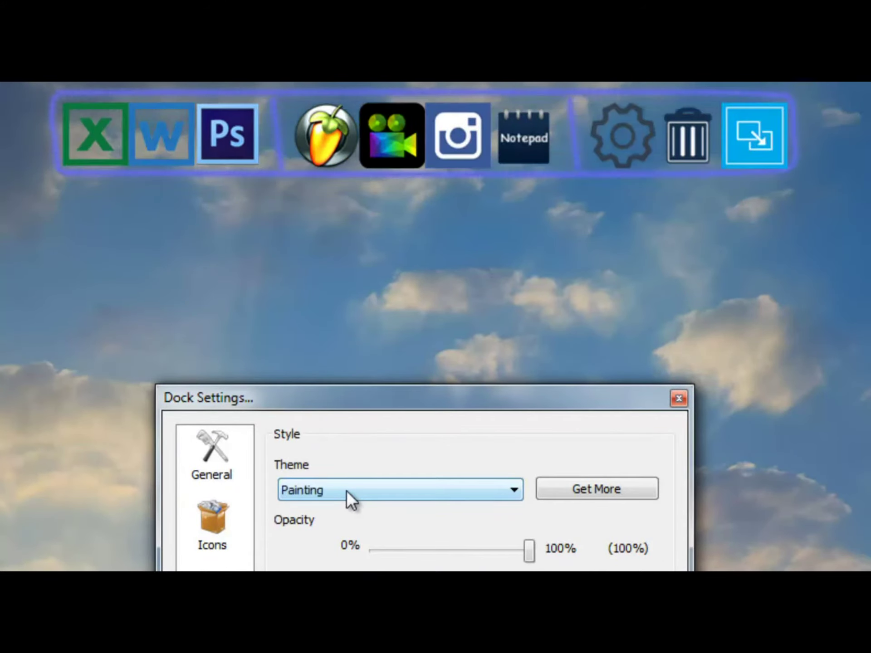
{"action": "scroll", "coordinate": [346, 490], "scroll_direction": "down", "scroll_amount": 3}
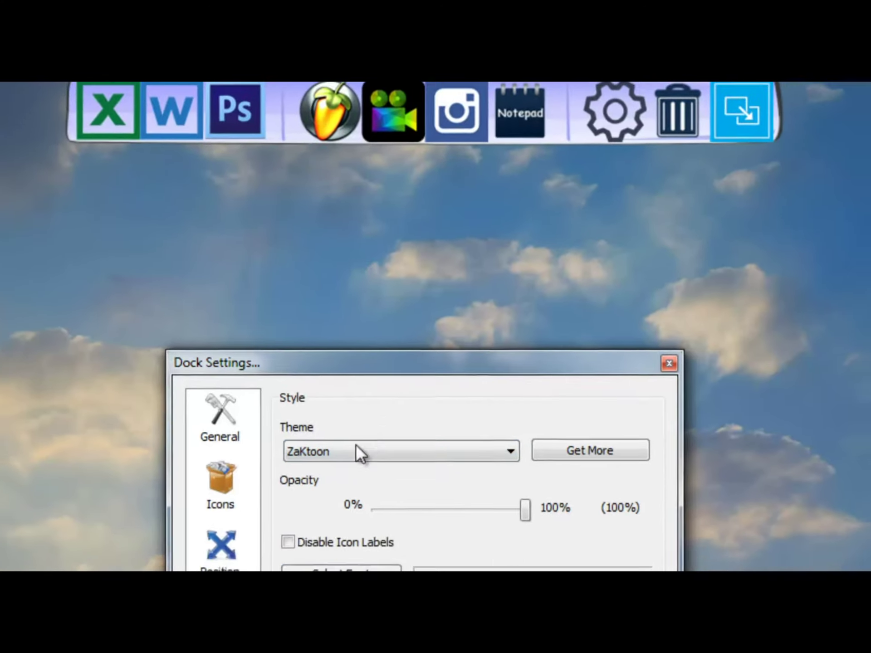
{"action": "left_click", "coordinate": [356, 490]}
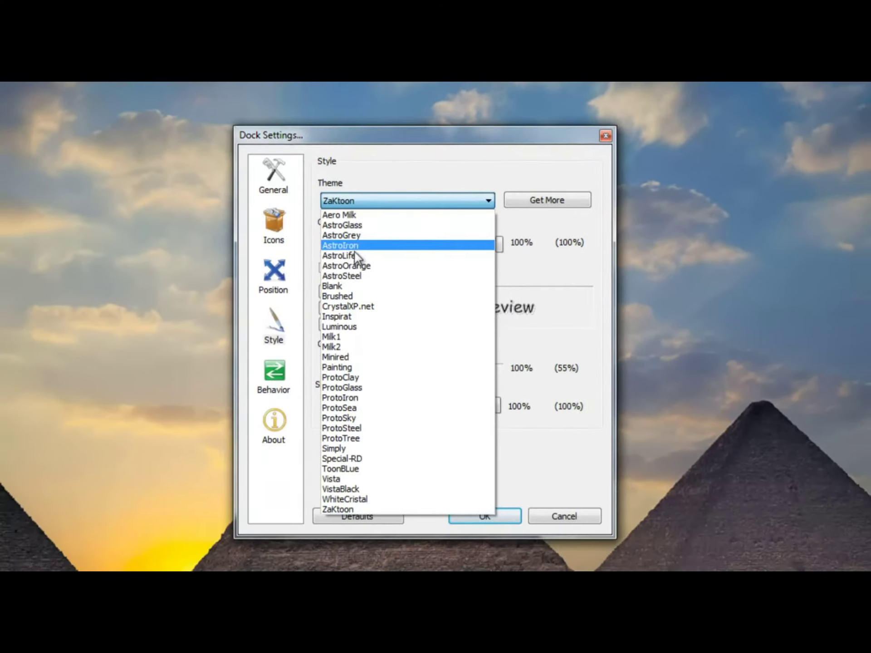
{"action": "left_click", "coordinate": [336, 287]}
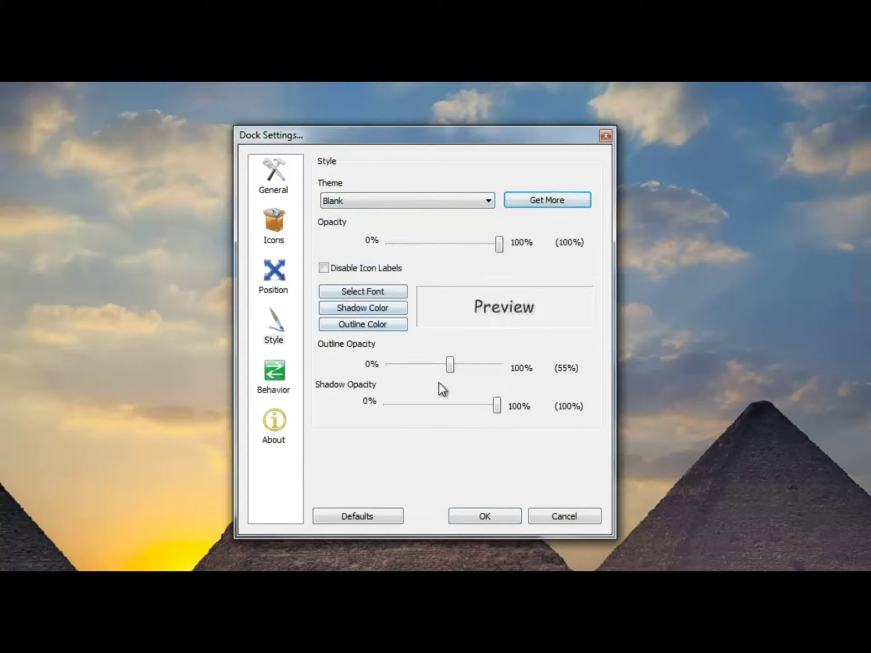
Step: Try the dock's behavior options for the icon attention effect and AutoHide, and cancel the dock settings
{"action": "left_click", "coordinate": [274, 376]}
{"action": "left_click", "coordinate": [402, 202]}
{"action": "left_click", "coordinate": [402, 225]}
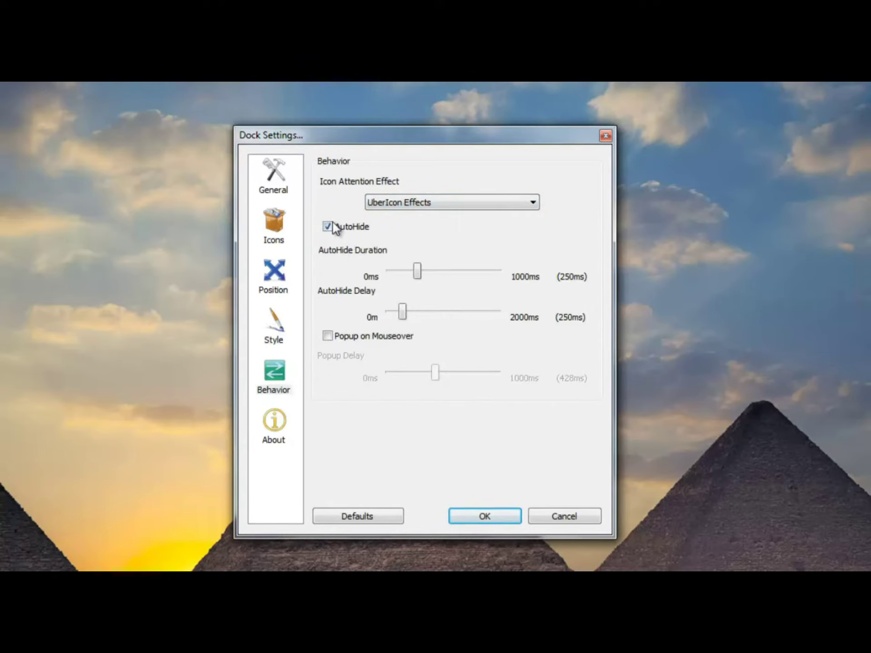
{"action": "left_click", "coordinate": [334, 227]}
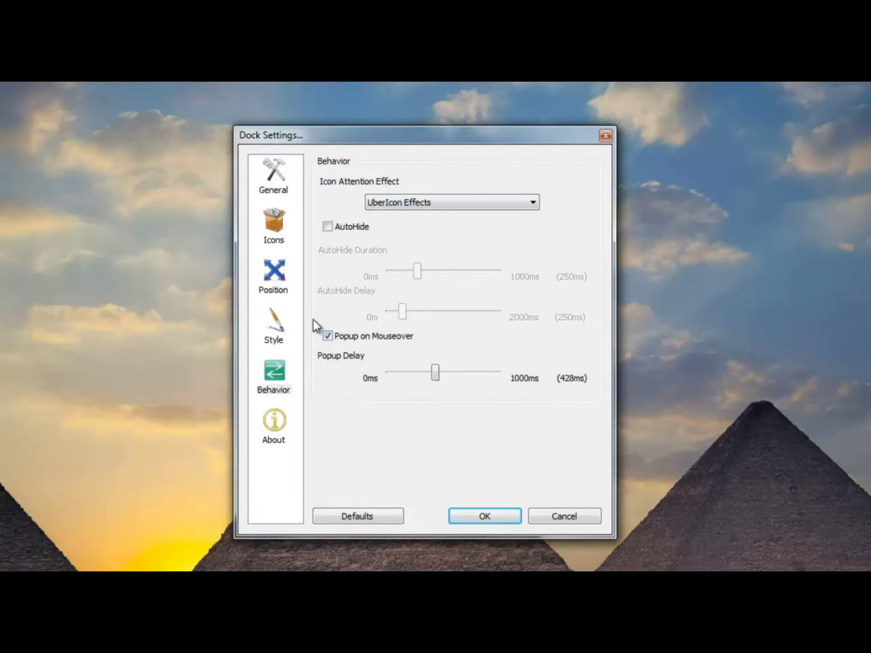
{"action": "left_click", "coordinate": [273, 425]}
{"action": "left_click", "coordinate": [558, 517]}
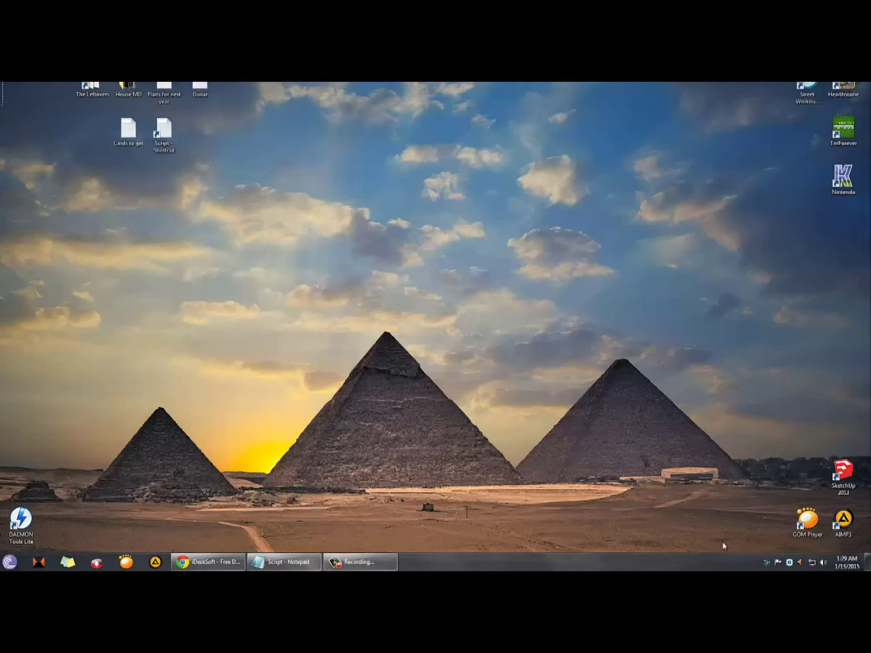
Step: Arrange the desktop icons in the 4-pointed Star layout
{"action": "right_click", "coordinate": [769, 562]}
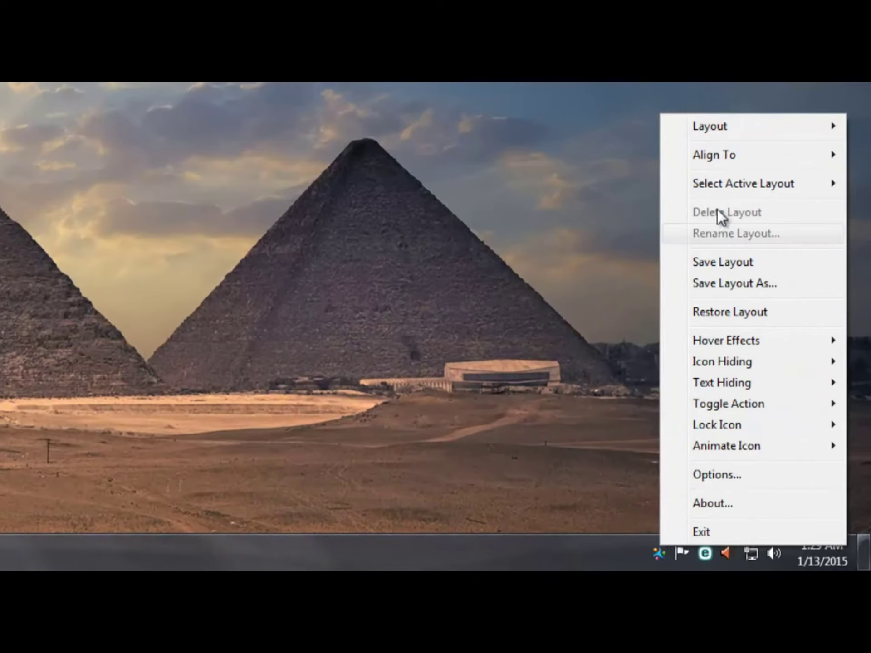
{"action": "mouse_move", "coordinate": [722, 142]}
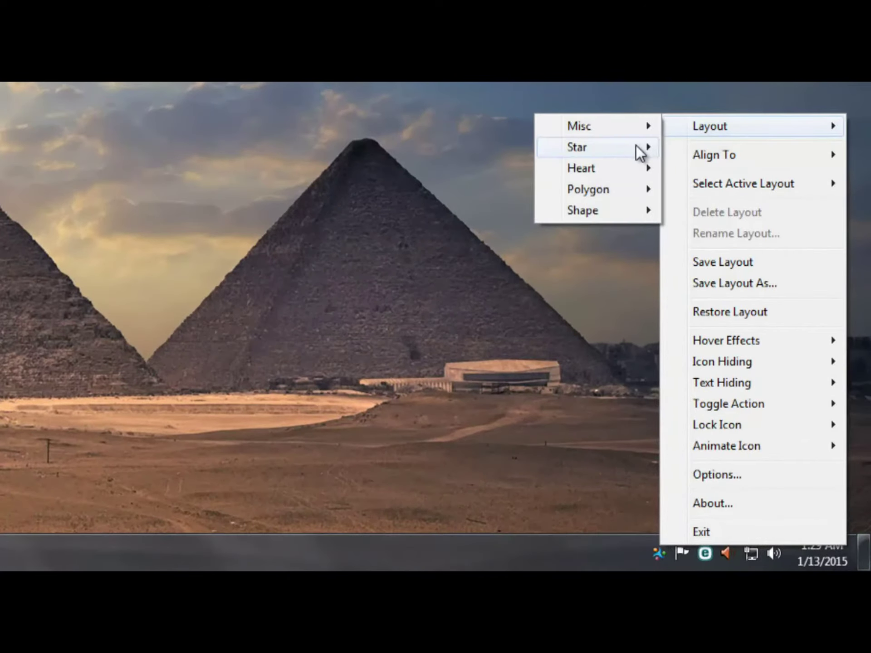
{"action": "mouse_move", "coordinate": [640, 150]}
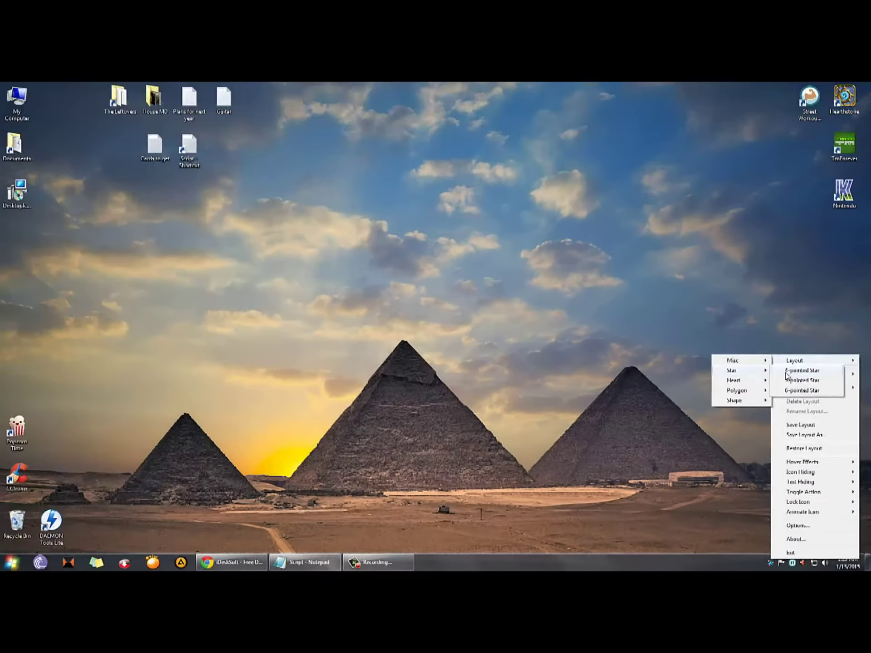
{"action": "left_click", "coordinate": [726, 146]}
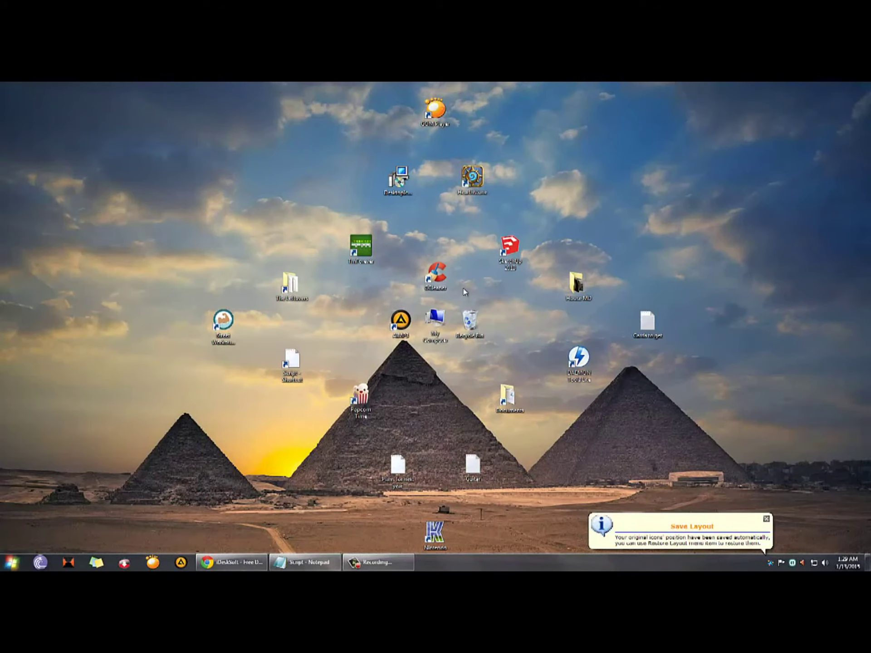
Step: Arrange the desktop icons in the Heart 2 layout
{"action": "right_click", "coordinate": [770, 562]}
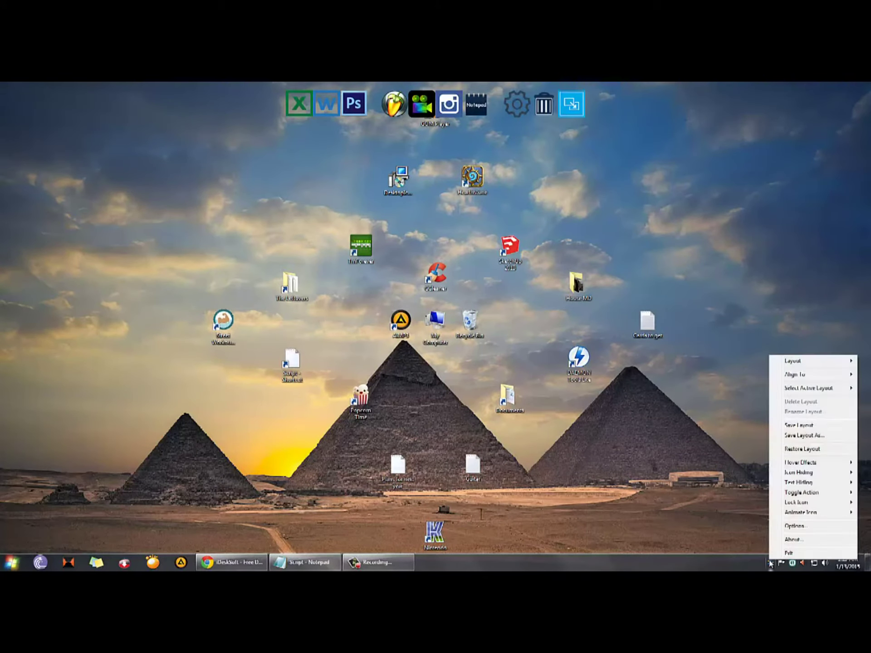
{"action": "mouse_move", "coordinate": [789, 367]}
{"action": "mouse_move", "coordinate": [748, 381]}
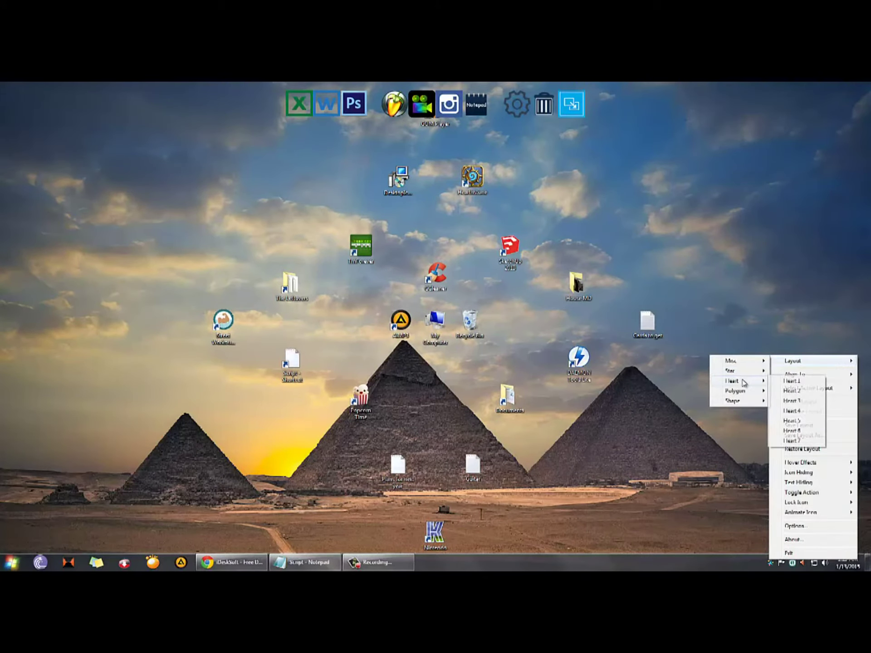
{"action": "left_click", "coordinate": [781, 391]}
Step: Try two more preset layouts for the desktop icons
{"action": "right_click", "coordinate": [770, 562]}
{"action": "mouse_move", "coordinate": [803, 365]}
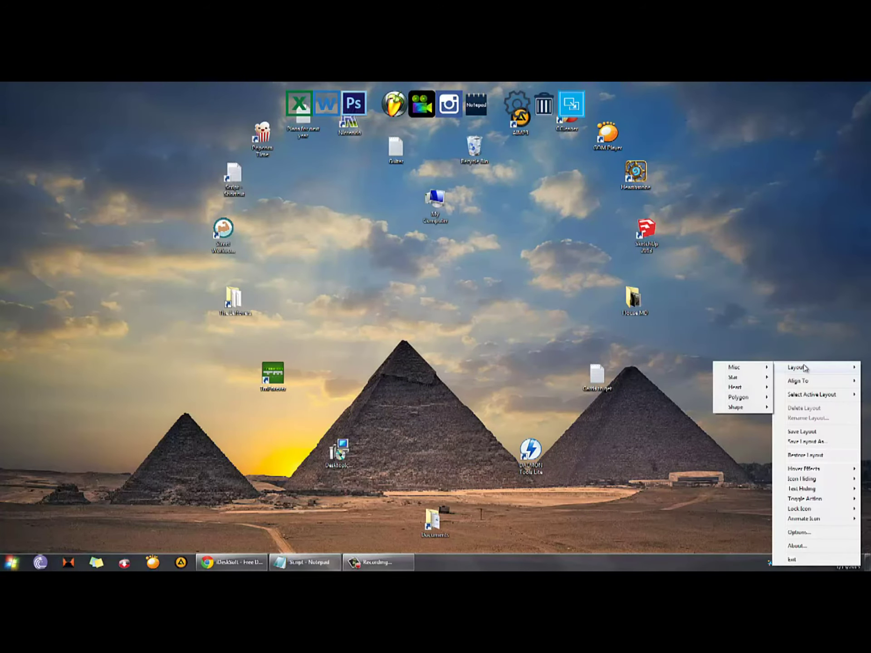
{"action": "mouse_move", "coordinate": [749, 390]}
{"action": "left_click", "coordinate": [787, 428]}
{"action": "right_click", "coordinate": [770, 562]}
{"action": "mouse_move", "coordinate": [803, 365]}
{"action": "mouse_move", "coordinate": [744, 404]}
{"action": "left_click", "coordinate": [793, 427]}
{"action": "right_click", "coordinate": [770, 562]}
{"action": "left_click", "coordinate": [799, 412]}
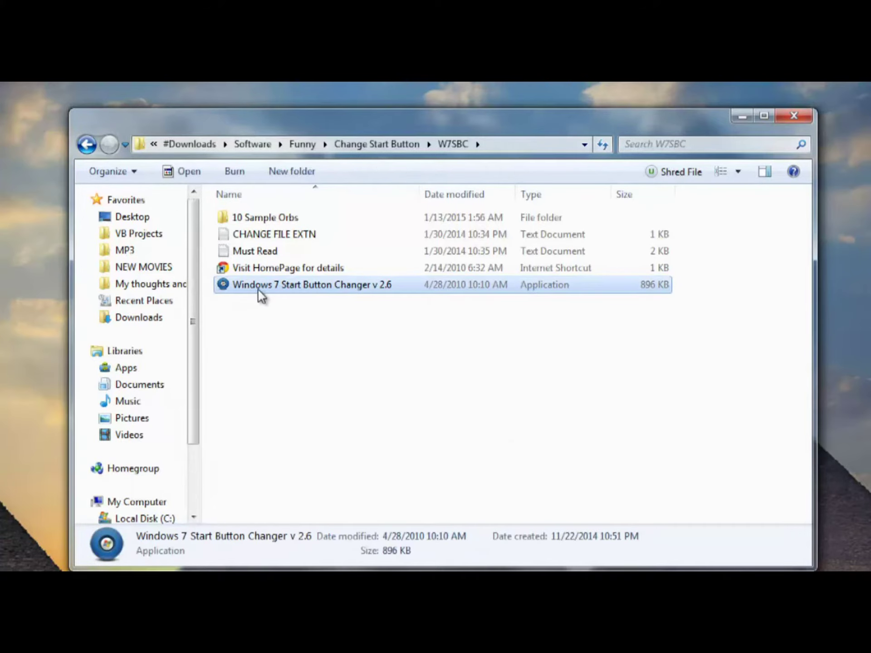
Step: Apply the copia4 Apple orb with Windows 7 Start Button Changer v 2.6, and restore the original Explorer backup
{"action": "right_click", "coordinate": [255, 290]}
{"action": "left_click", "coordinate": [290, 314]}
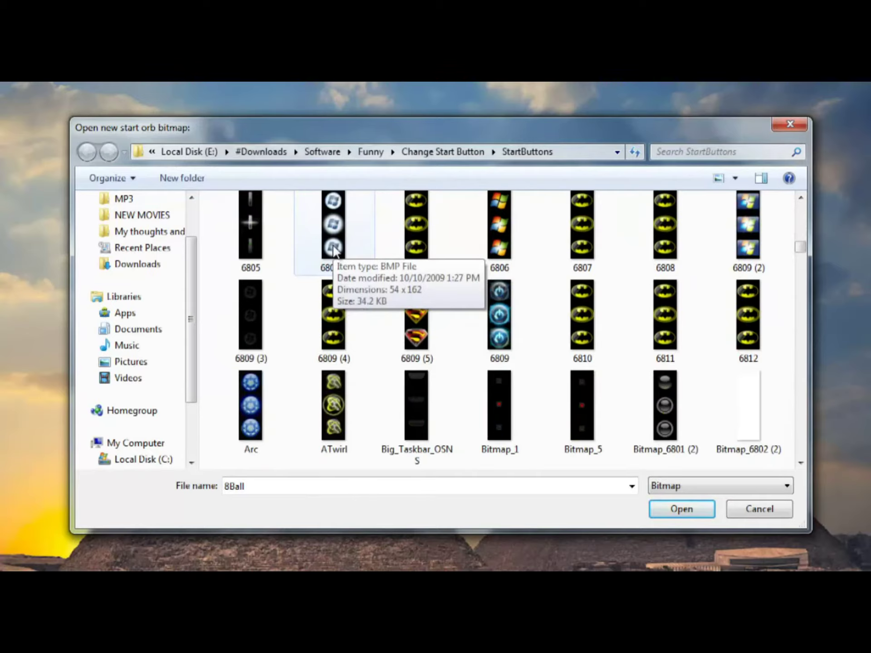
{"action": "scroll", "coordinate": [326, 241], "scroll_direction": "down", "scroll_amount": 10}
{"action": "scroll", "coordinate": [333, 244], "scroll_direction": "up", "scroll_amount": 4}
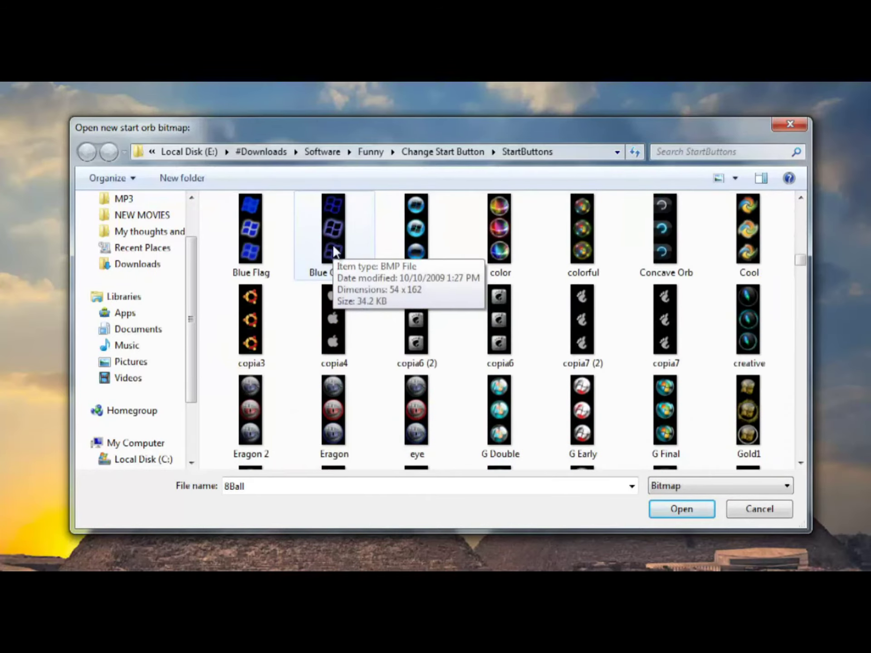
{"action": "double_click", "coordinate": [331, 310]}
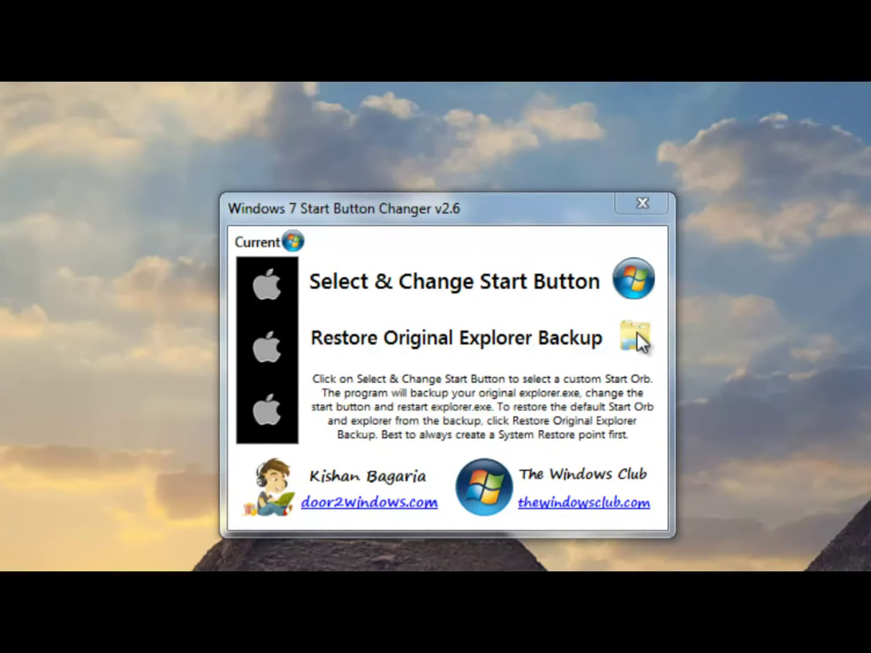
{"action": "left_click", "coordinate": [635, 336]}
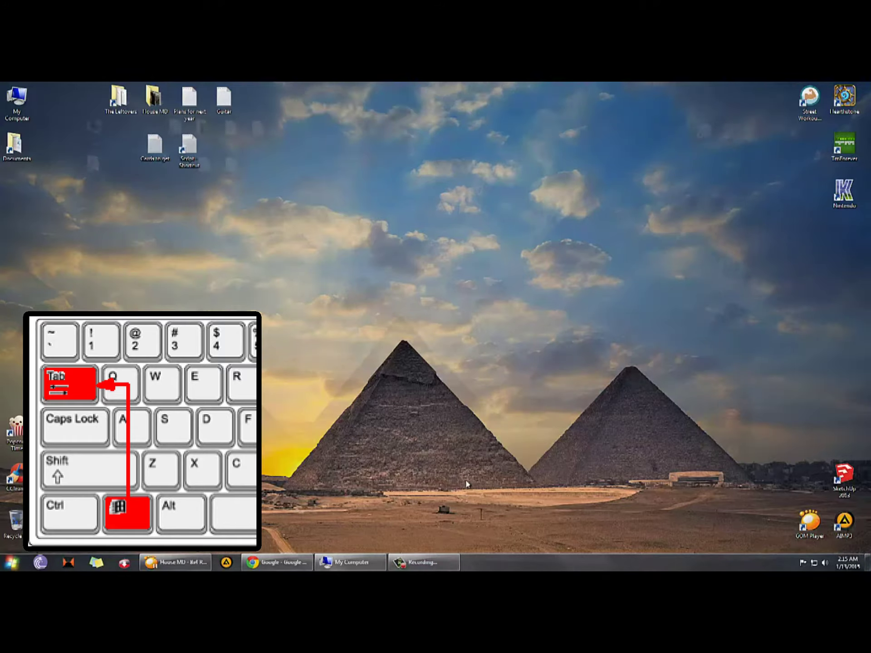
Step: Cycle through the open windows in the 3D window switcher and bring the Google Chrome window to the front
{"action": "key", "text": "super+Tab"}
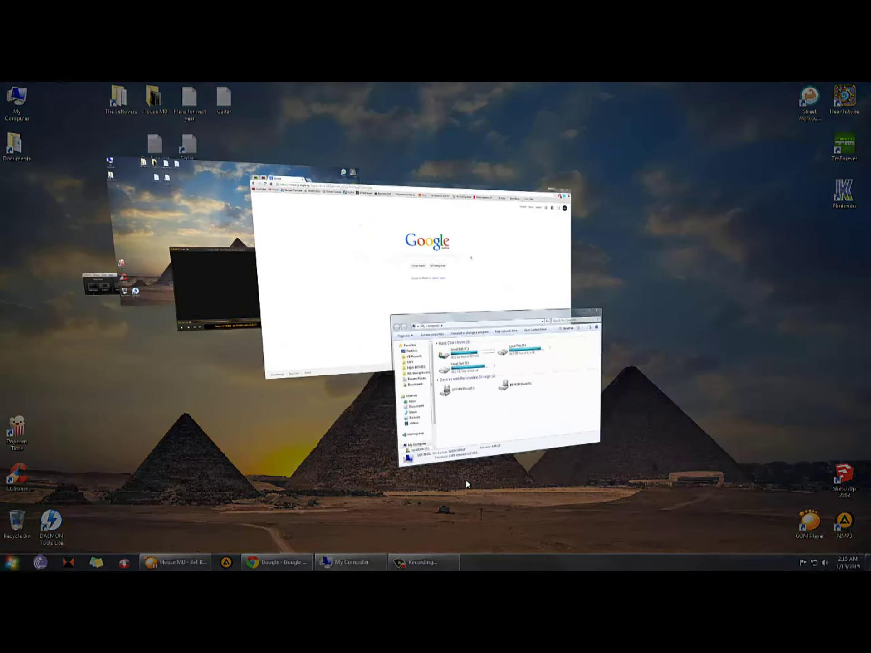
{"action": "key", "text": "super+Tab"}
{"action": "key", "text": "super+Tab"}
{"action": "key", "text": "super+Tab"}
{"action": "key", "text": "super+Tab"}
{"action": "key", "text": "super+Tab"}
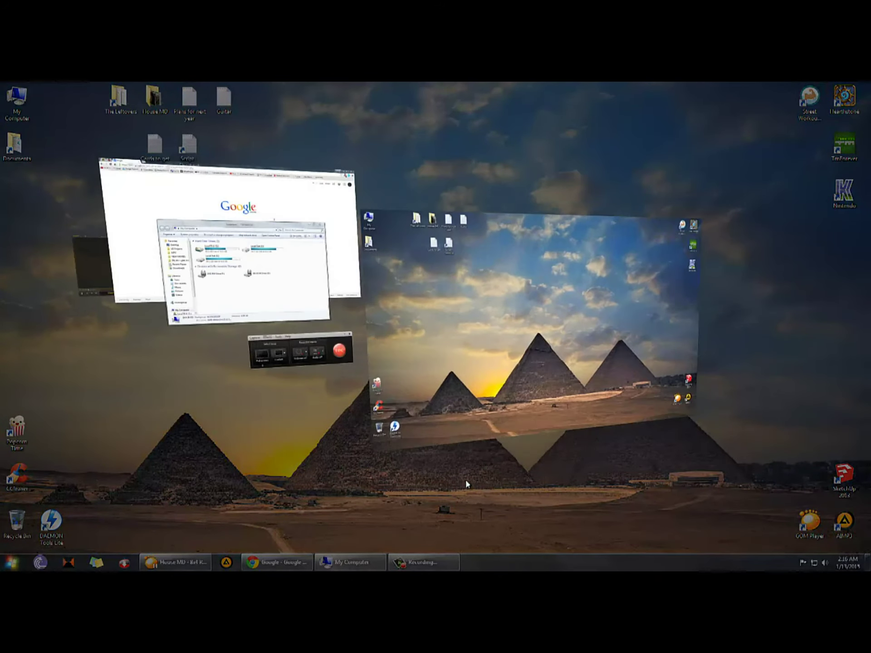
{"action": "key", "text": "super+Tab"}
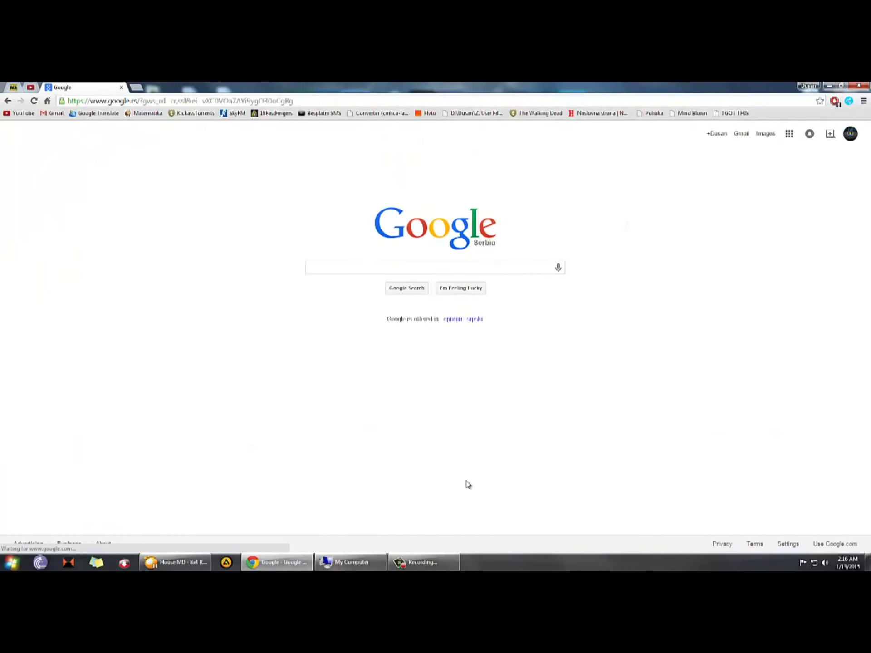
Step: Bring the GOM Player window to the front from the 3D window switcher
{"action": "key", "text": "super+Tab"}
{"action": "key", "text": "super+Tab"}
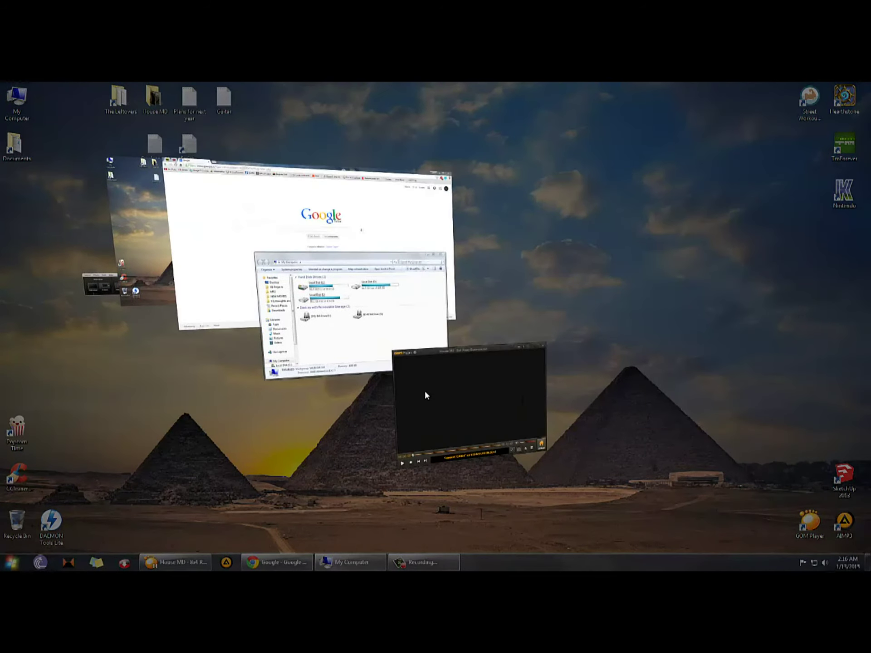
{"action": "left_click", "coordinate": [425, 393]}
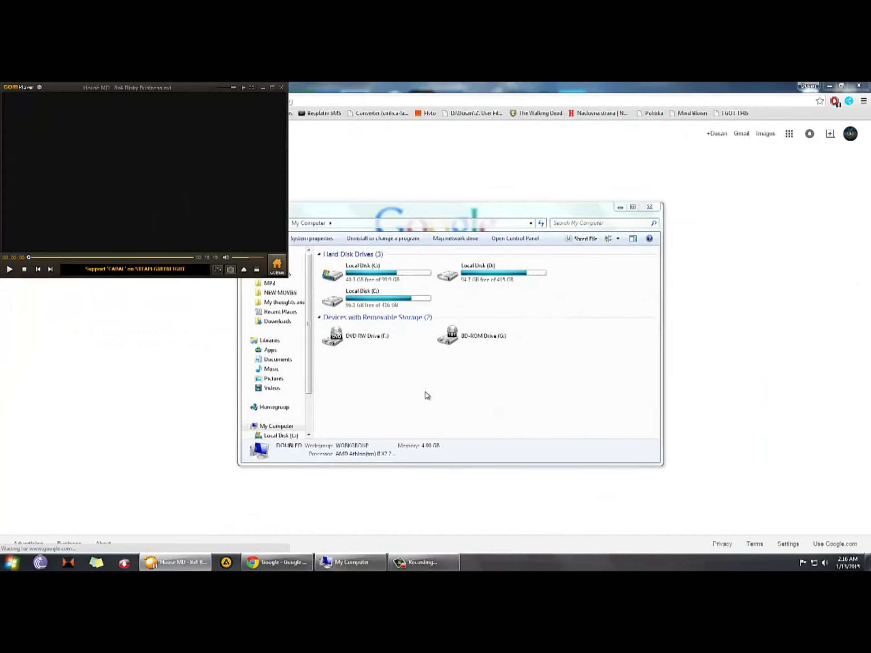
Step: Cycle through the open windows in the thumbnail switcher and bring the My Computer window to the front
{"action": "key", "text": "alt+Tab"}
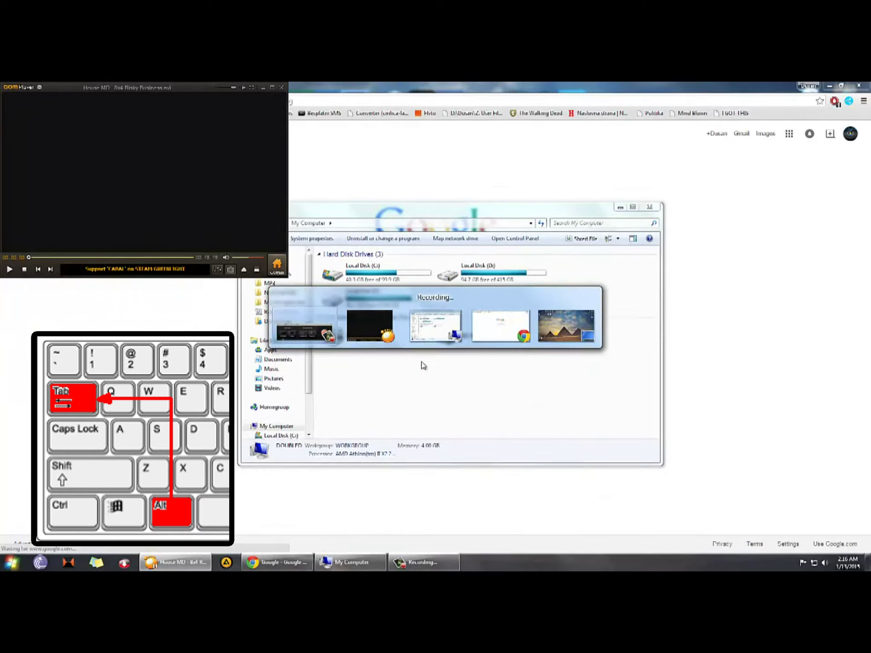
{"action": "key", "text": "alt+Tab"}
{"action": "key", "text": "alt+Tab"}
{"action": "key", "text": "alt+Tab"}
{"action": "key", "text": "alt+Tab"}
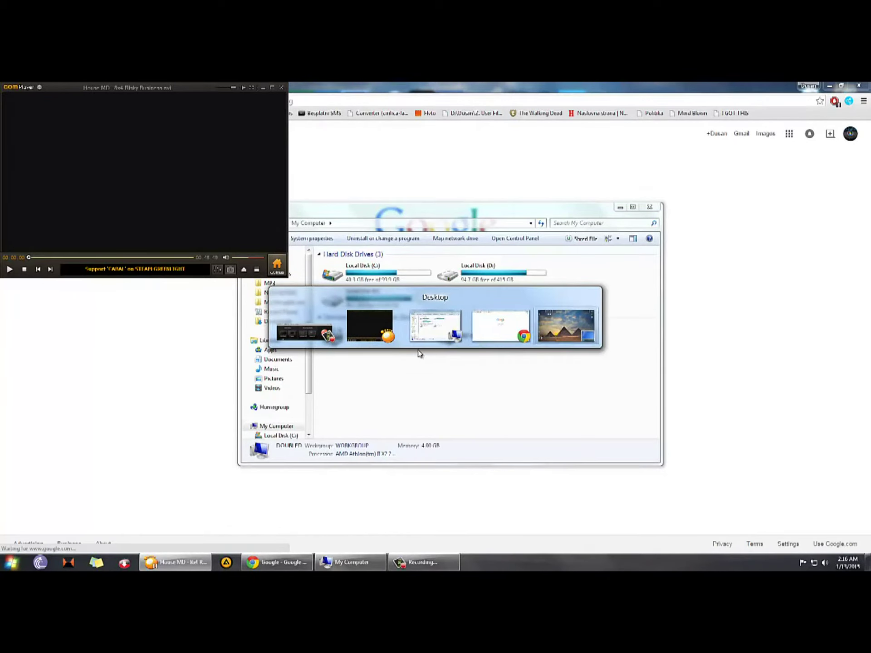
{"action": "key", "text": "alt+Tab"}
{"action": "key", "text": "alt+Tab"}
{"action": "key", "text": "alt+Tab"}
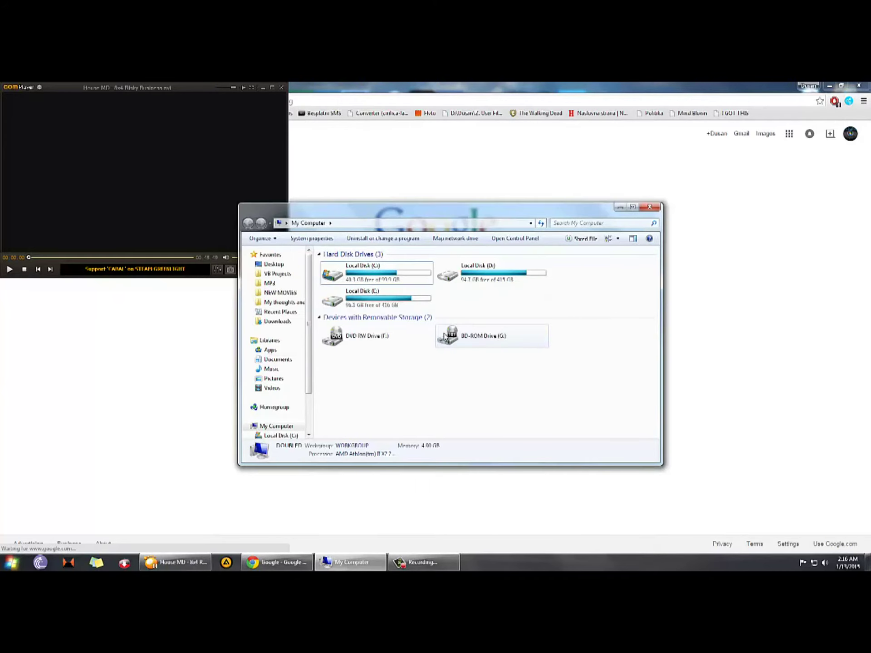
Step: Cycle through the window thumbnails again from the My Computer window, including a switch to the Desktop
{"action": "key", "text": "alt+Tab"}
{"action": "key", "text": "alt+Tab"}
{"action": "key", "text": "alt+Tab"}
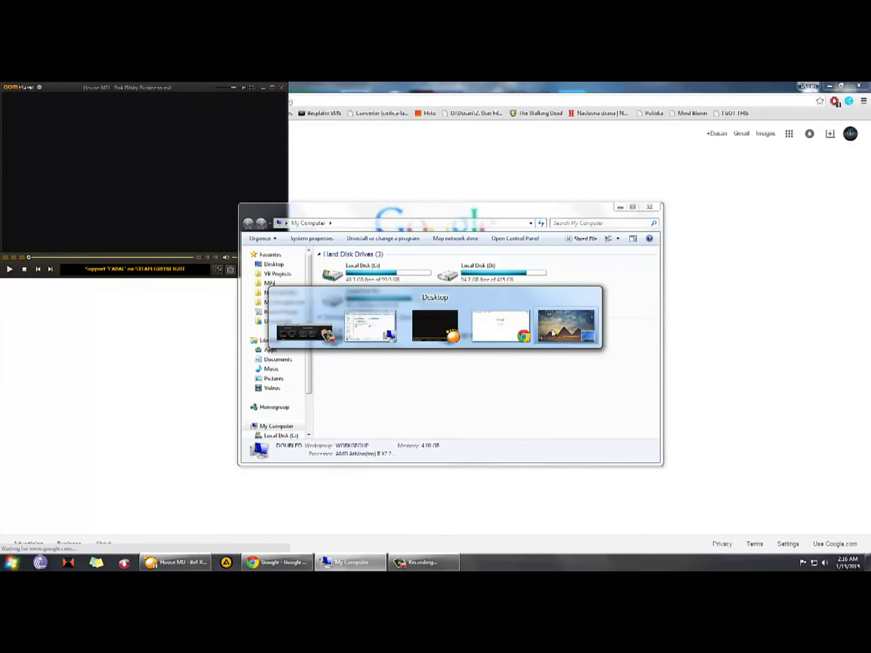
{"action": "key", "text": "alt+Tab"}
{"action": "key", "text": "alt+Tab"}
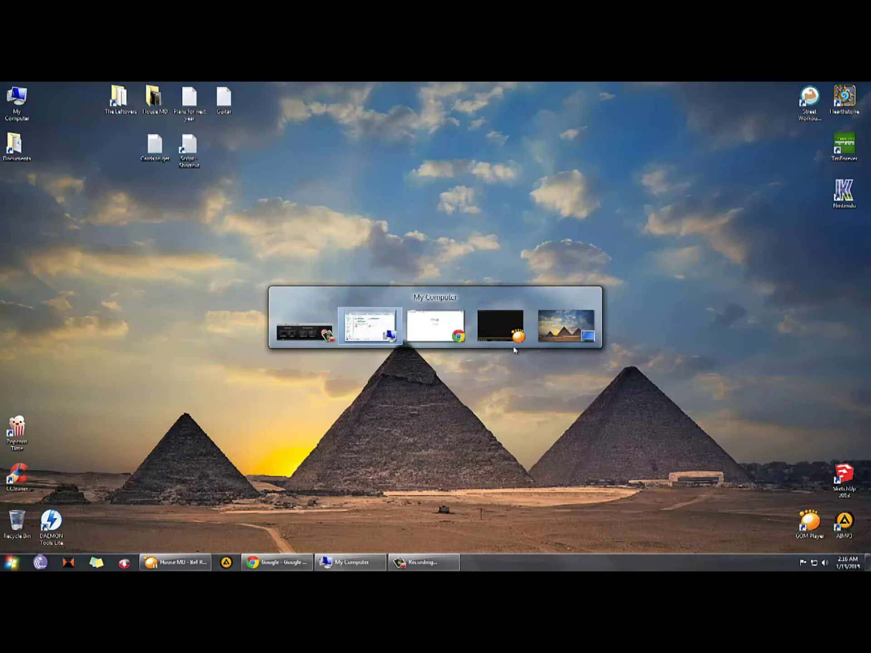
{"action": "key", "text": "alt+Tab"}
{"action": "key", "text": "alt+Tab"}
{"action": "key", "text": "alt+Tab"}
{"action": "key", "text": "alt+Tab"}
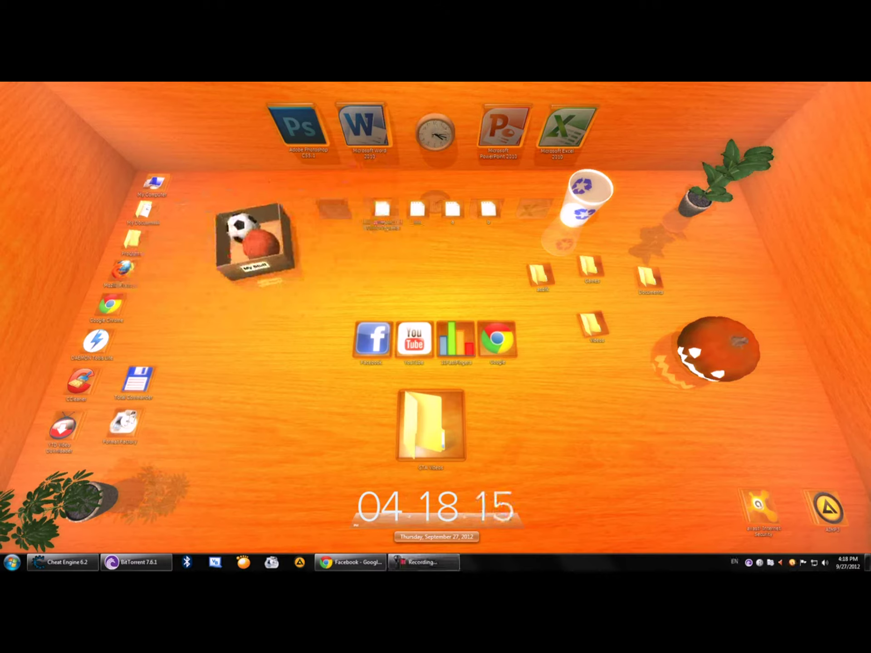
Step: Throw the pumpkin into the loose folders on the orange 3D desktop and nudge the recycle bin slightly
{"action": "left_click_drag", "start_coordinate": [719, 349], "coordinate": [587, 286]}
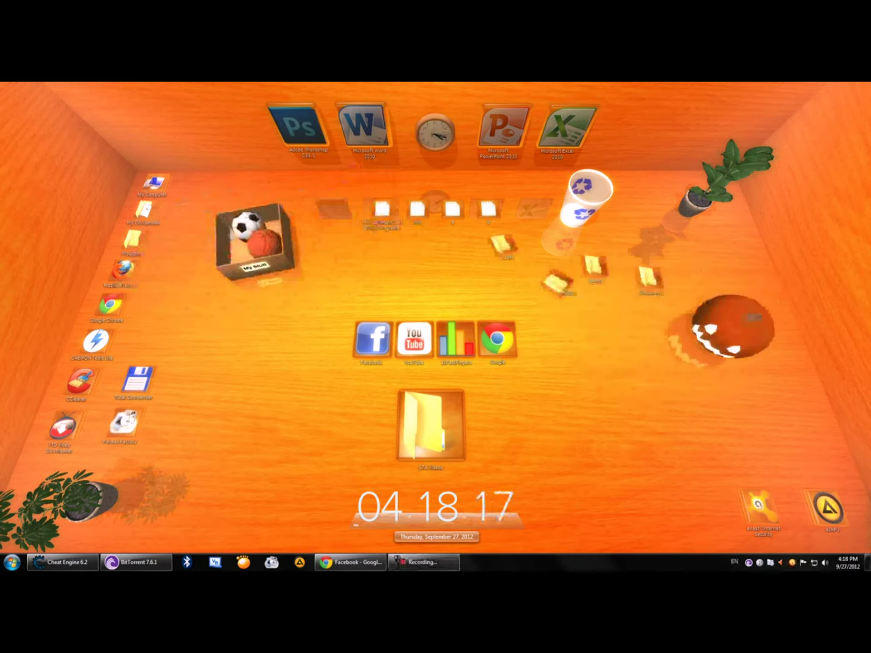
{"action": "mouse_move", "coordinate": [586, 198]}
{"action": "left_mouse_down"}
{"action": "mouse_move", "coordinate": [491, 249]}
{"action": "mouse_move", "coordinate": [667, 243]}
{"action": "mouse_move", "coordinate": [522, 249]}
{"action": "mouse_move", "coordinate": [578, 194]}
{"action": "left_mouse_up"}
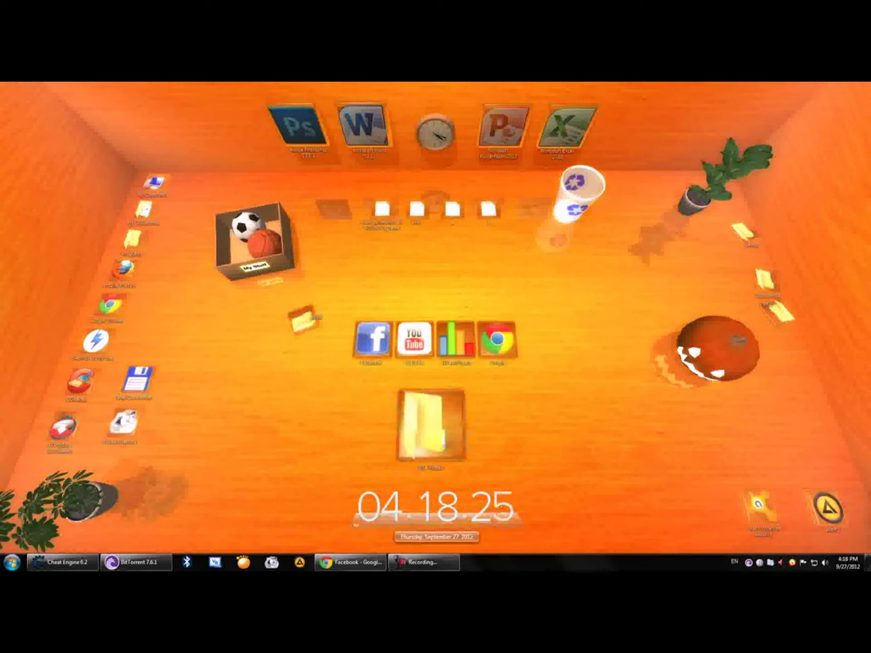
Step: Gather the scattered folders together on the 3D desktop floor between the recycle bin and the pumpkin
{"action": "left_click_drag", "start_coordinate": [304, 321], "coordinate": [635, 292]}
{"action": "left_click_drag", "start_coordinate": [743, 232], "coordinate": [611, 268]}
{"action": "left_click_drag", "start_coordinate": [765, 280], "coordinate": [736, 285]}
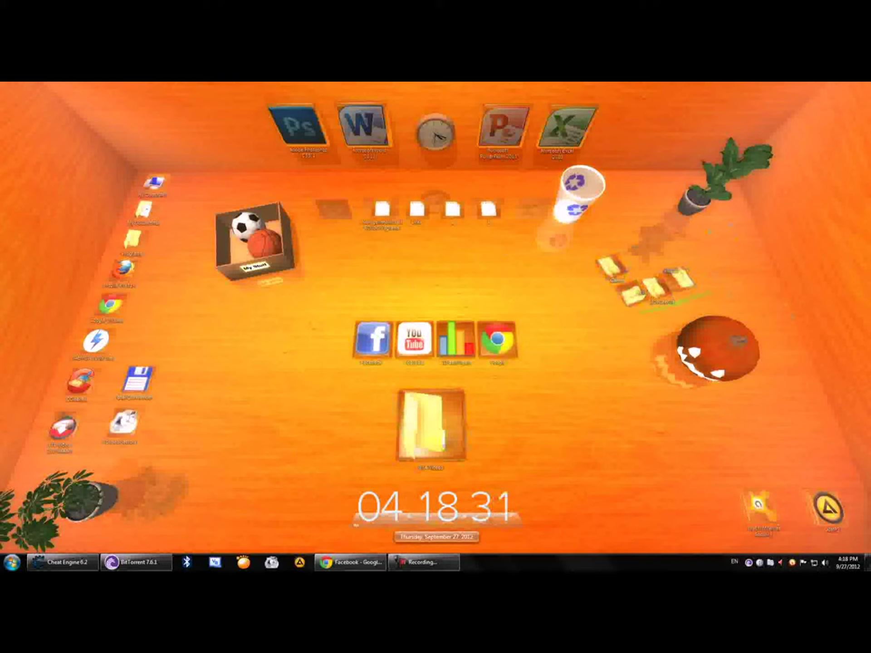
Step: Delete the gathered folders from the 3D desktop and empty the recycle bin
{"action": "key", "text": "Delete"}
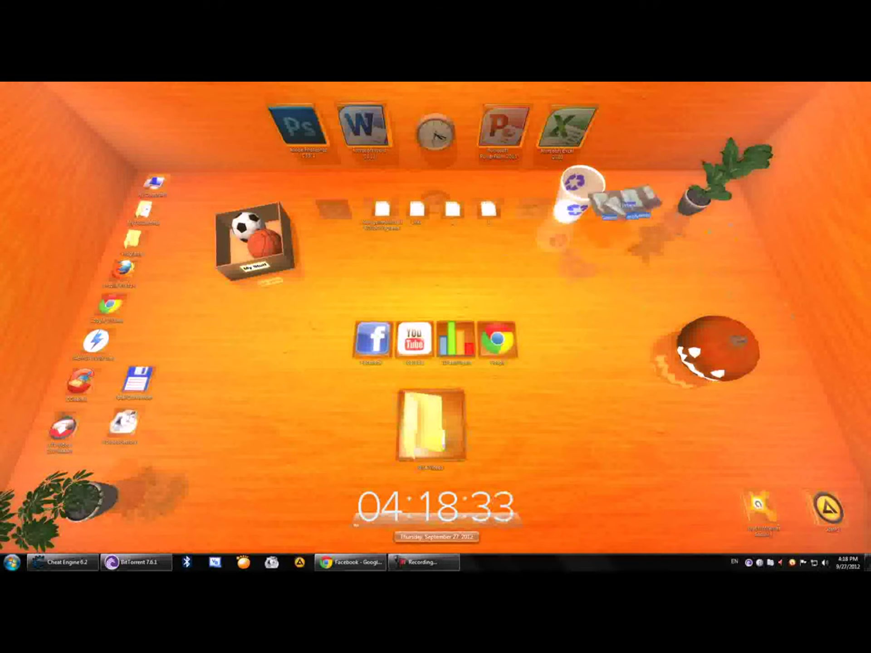
{"action": "key", "text": "Return"}
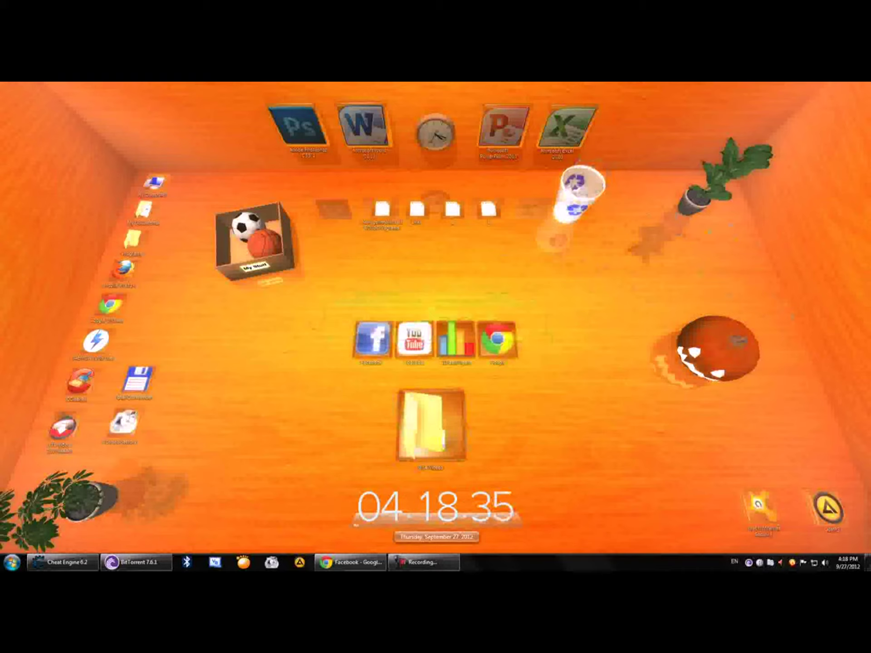
{"action": "right_click", "coordinate": [562, 172]}
{"action": "left_click", "coordinate": [590, 203]}
{"action": "key", "text": "Return"}
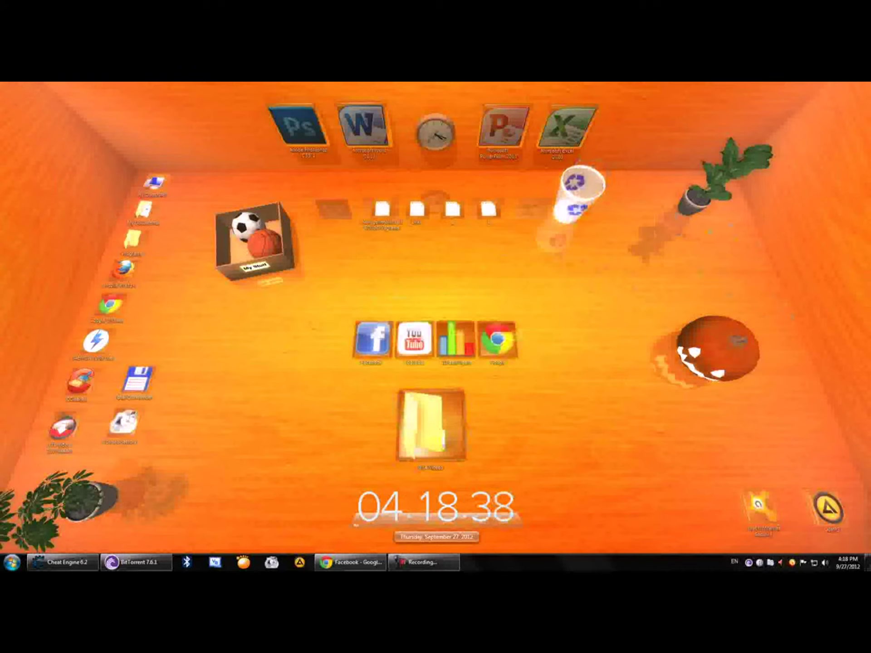
Step: View the walls of the orange 3D desktop one after another, including the Games wall
{"action": "scroll", "coordinate": [435, 318], "scroll_direction": "up", "scroll_amount": 1}
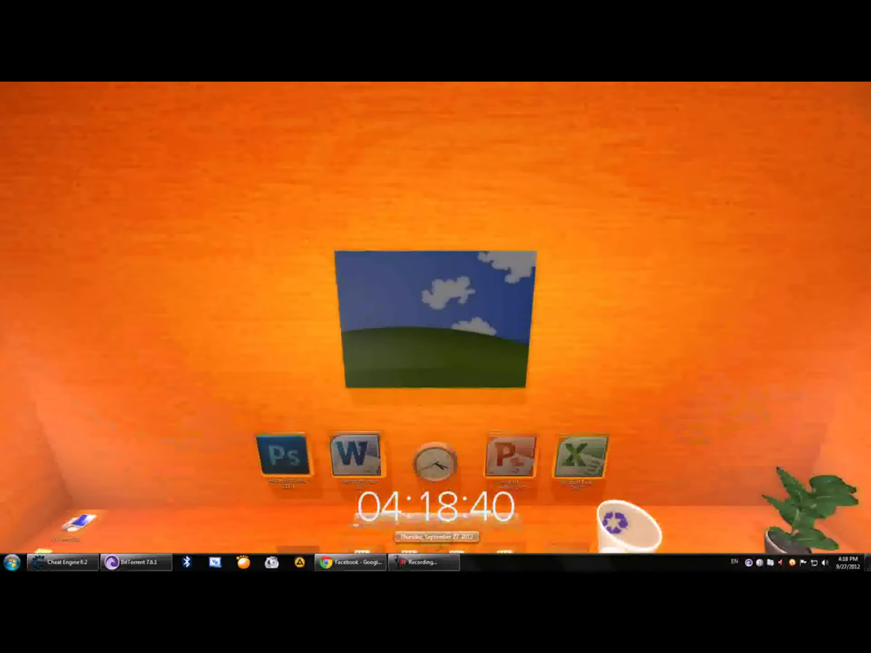
{"action": "key", "text": "Right"}
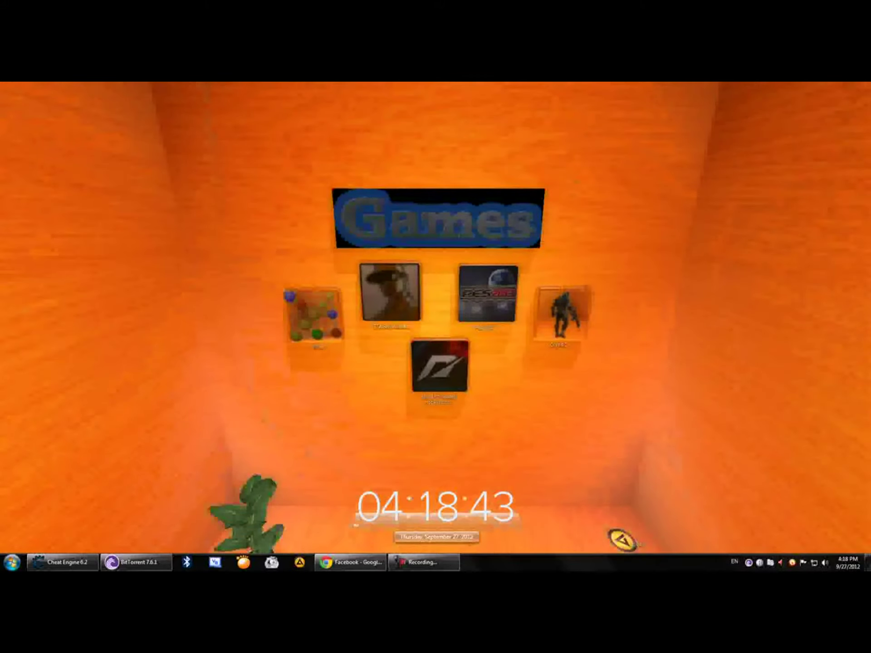
{"action": "key", "text": "Right"}
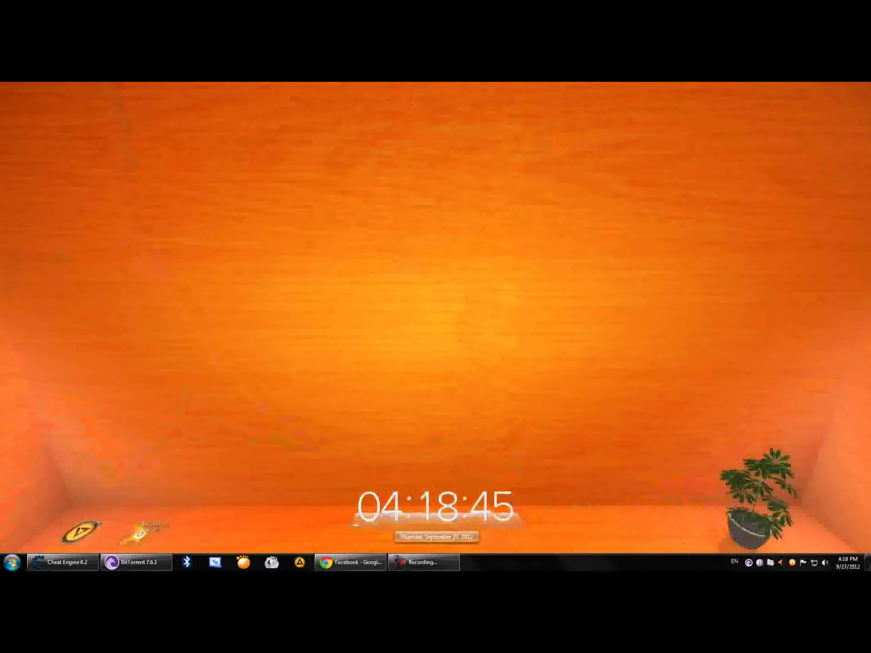
{"action": "key", "text": "Right"}
{"action": "key", "text": "Right"}
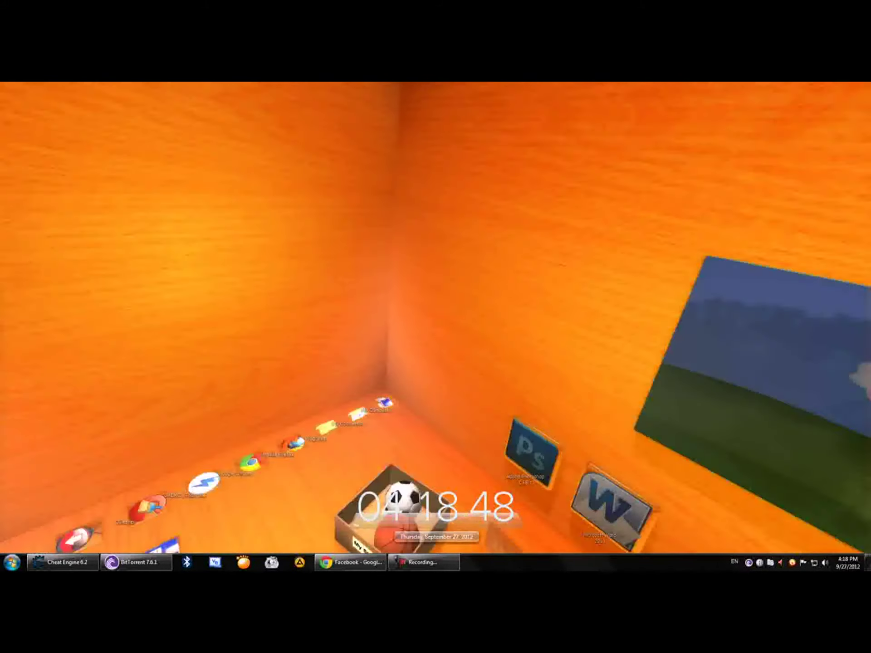
{"action": "key", "text": "Down"}
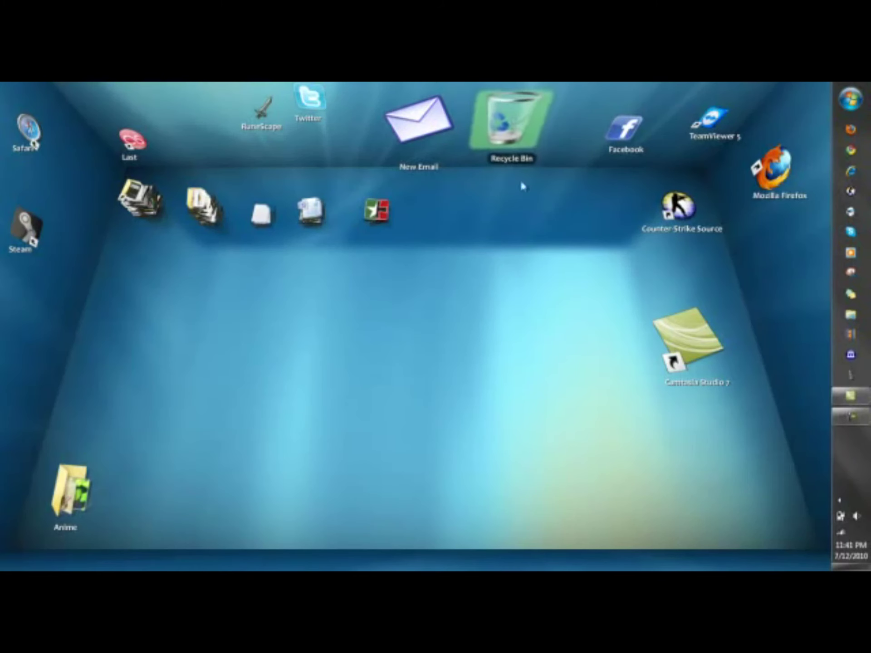
Step: Examine the blue 3D desktop by focusing on its back wall, floor and side walls
{"action": "double_click", "coordinate": [567, 118]}
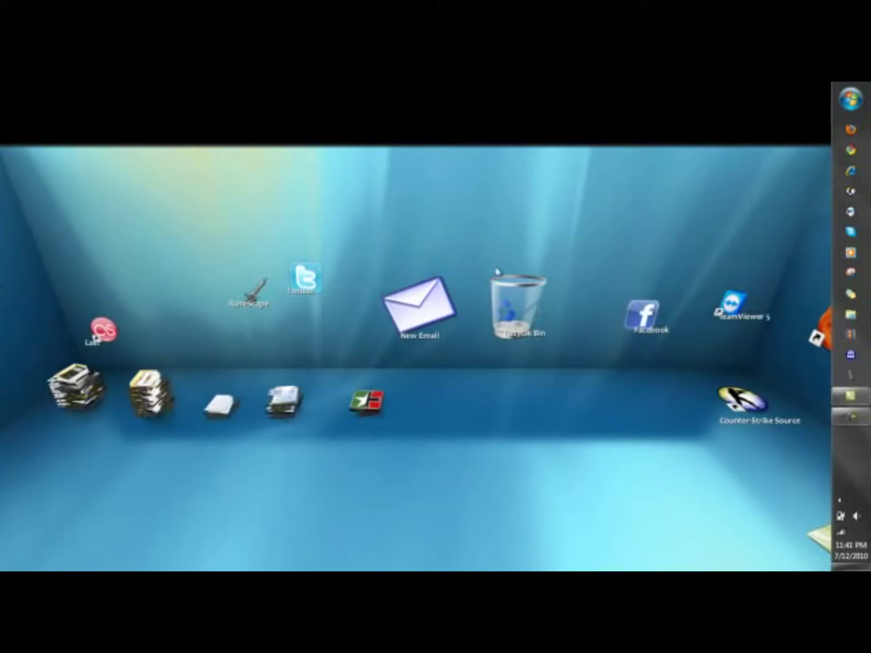
{"action": "double_click", "coordinate": [510, 436]}
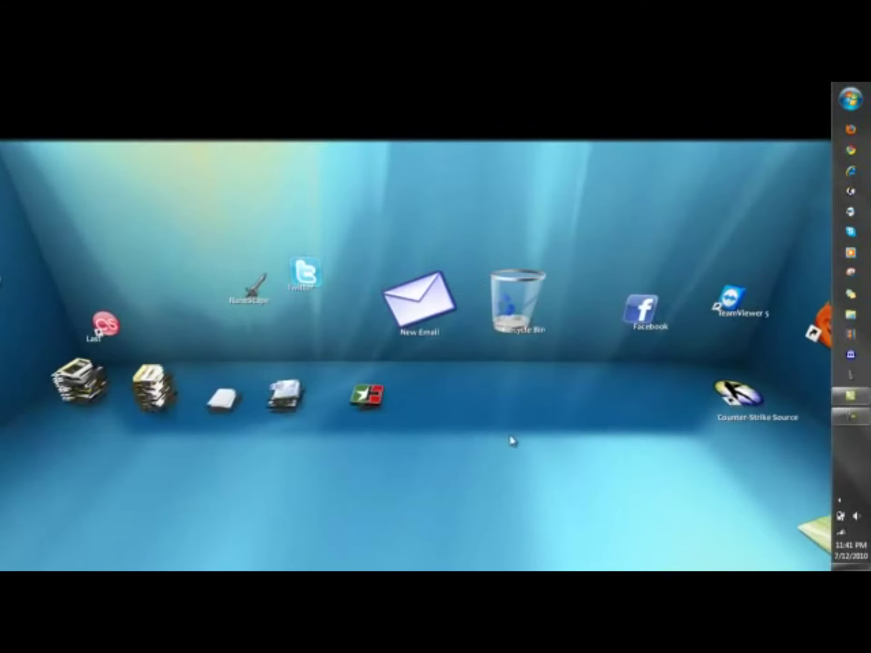
{"action": "double_click", "coordinate": [48, 289]}
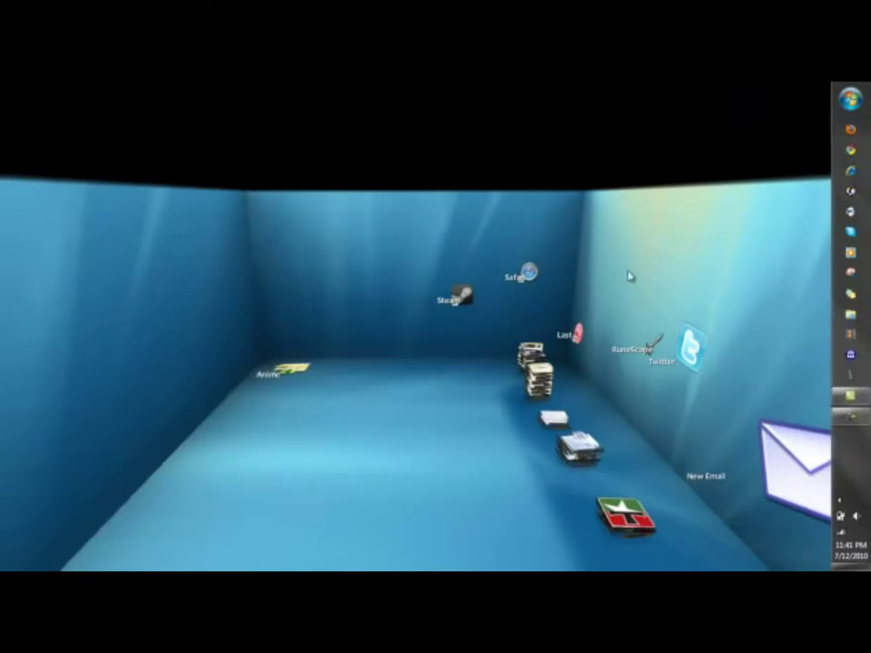
{"action": "double_click", "coordinate": [627, 272]}
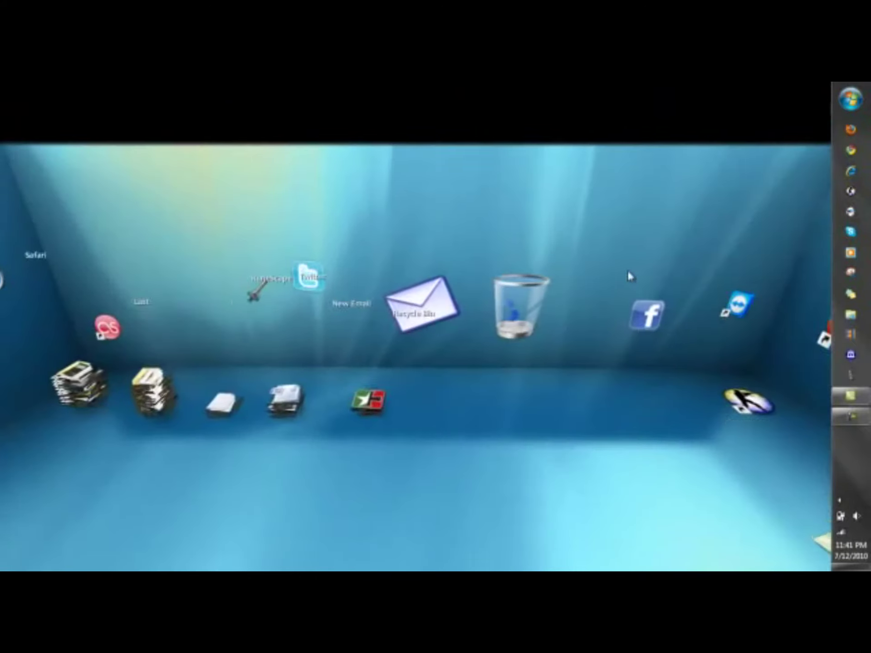
{"action": "double_click", "coordinate": [802, 281]}
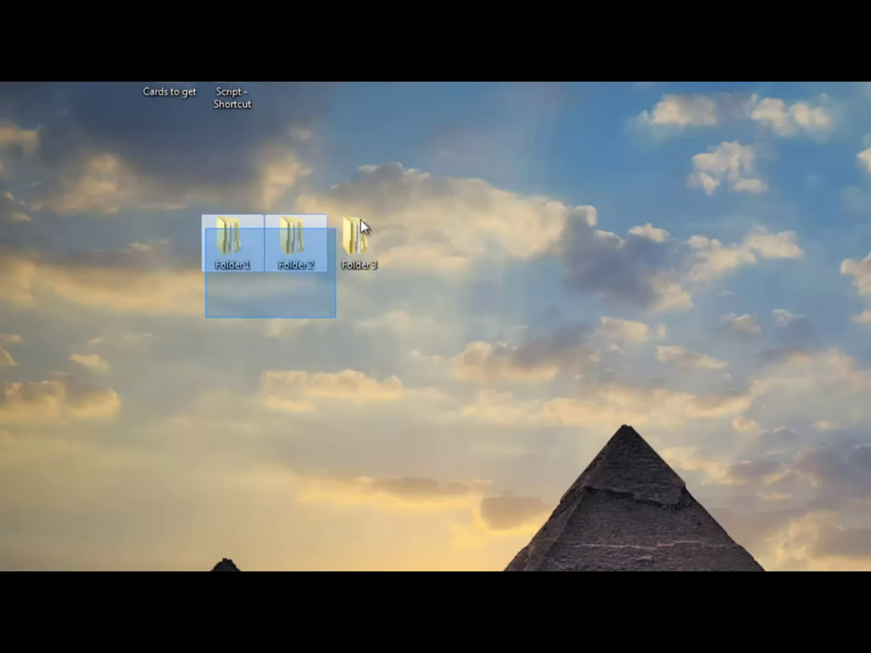
Step: Colorize the desktop folder Folder 1 with Red
{"action": "left_click", "coordinate": [236, 239]}
{"action": "right_click", "coordinate": [235, 239]}
{"action": "mouse_move", "coordinate": [295, 296]}
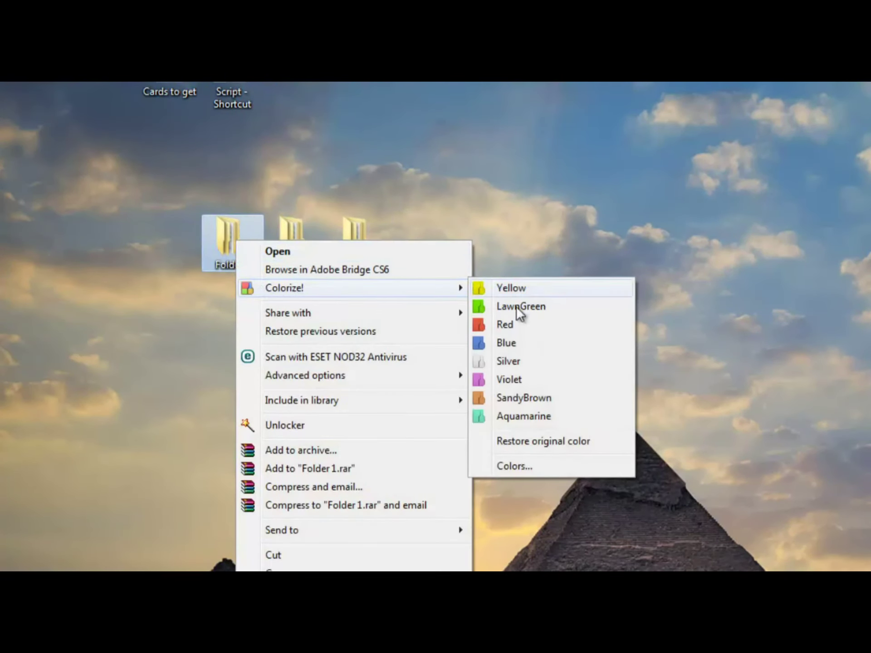
{"action": "left_click", "coordinate": [505, 327]}
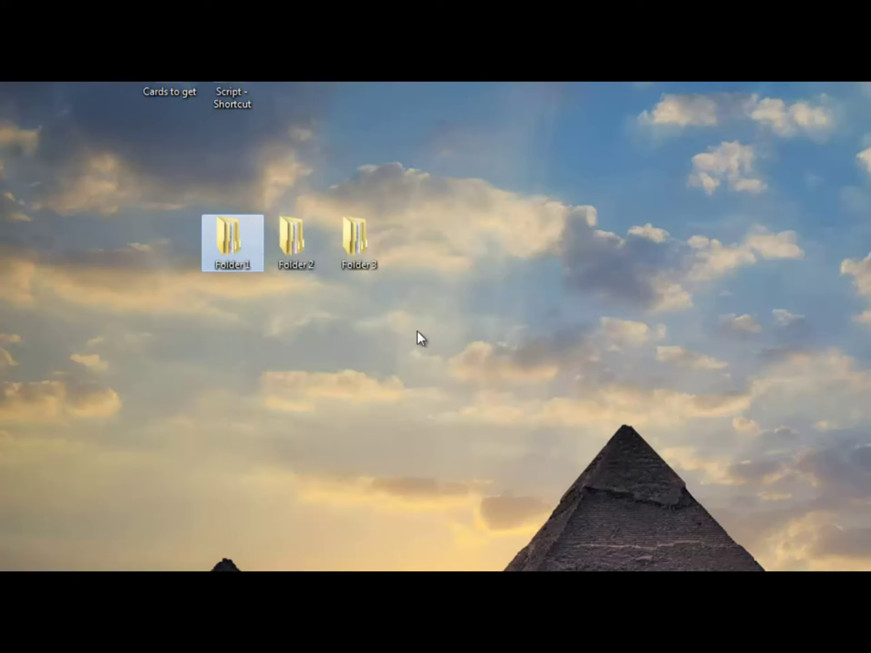
Step: Colorize Folder 2 with Blue and Folder 3 with LawnGreen
{"action": "right_click", "coordinate": [288, 244]}
{"action": "mouse_move", "coordinate": [321, 296]}
{"action": "left_click", "coordinate": [567, 349]}
{"action": "right_click", "coordinate": [362, 256]}
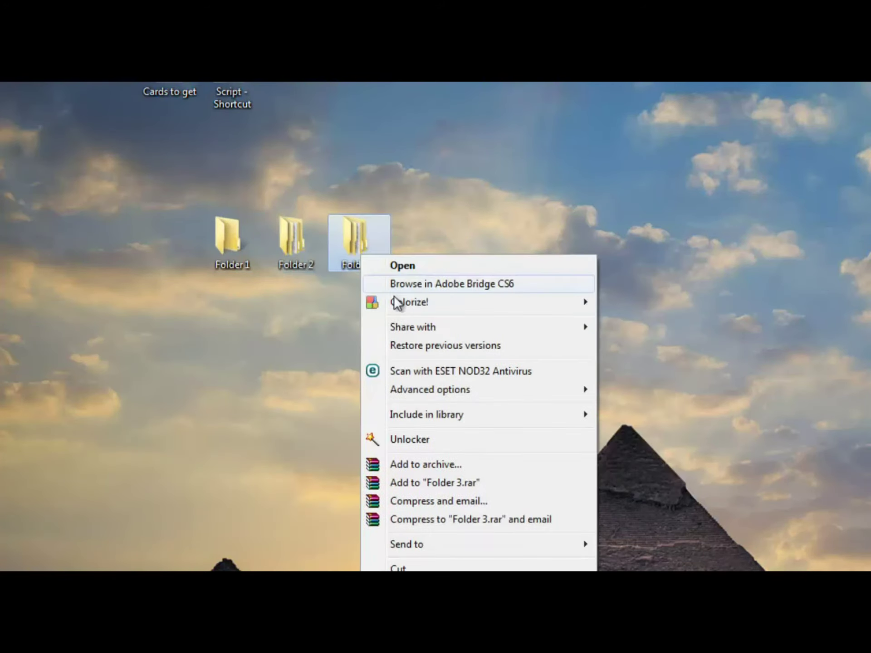
{"action": "mouse_move", "coordinate": [398, 302]}
{"action": "left_click", "coordinate": [640, 320]}
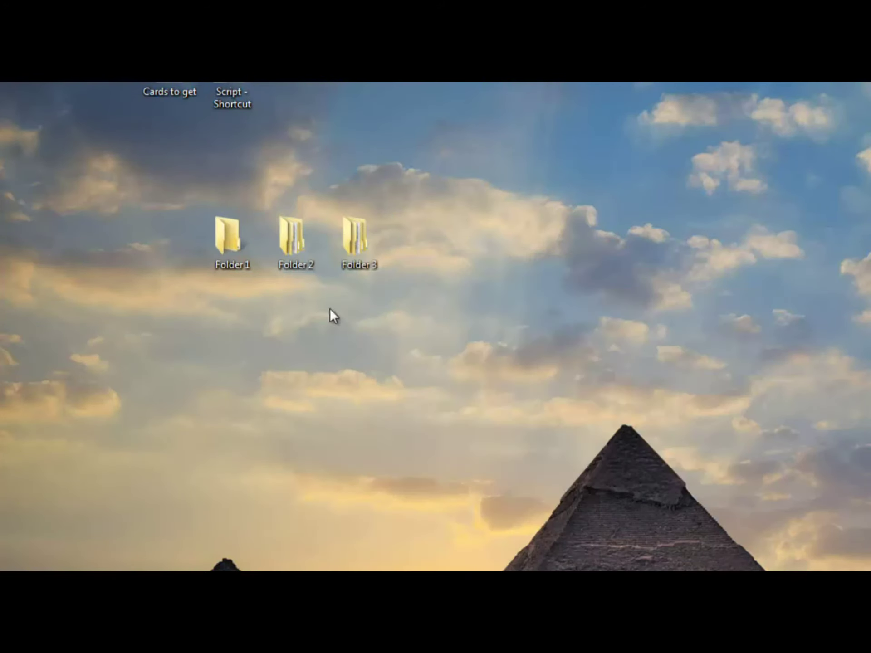
Step: Refresh the desktop so the new folder colors load, and select Folder 1, Folder 2 and Folder 3 together
{"action": "right_click", "coordinate": [317, 292]}
{"action": "left_click", "coordinate": [336, 361]}
{"action": "right_click", "coordinate": [310, 303]}
{"action": "left_click", "coordinate": [345, 371]}
{"action": "left_click_drag", "start_coordinate": [200, 212], "coordinate": [388, 281]}
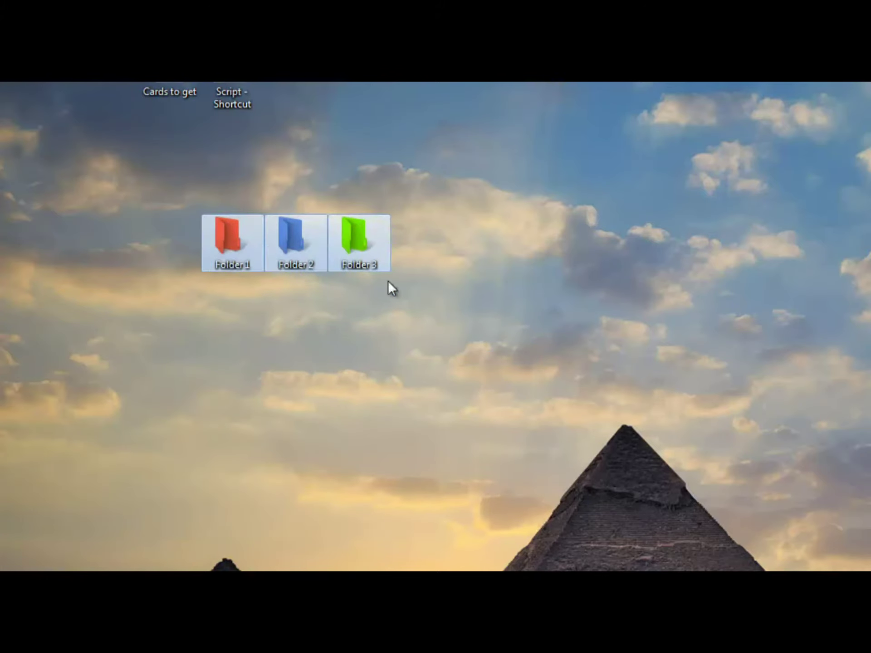
Step: Open Folder 1, colorize its subfolders folder1 to folder5 with Red, and close the folder window
{"action": "double_click", "coordinate": [214, 238]}
{"action": "left_click_drag", "start_coordinate": [229, 356], "coordinate": [245, 249]}
{"action": "right_click", "coordinate": [244, 252]}
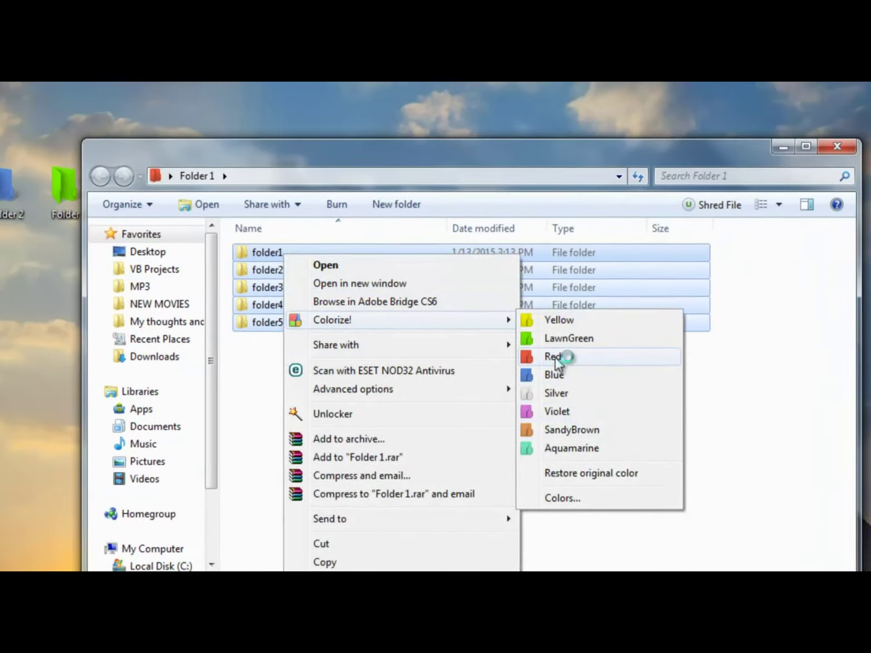
{"action": "left_click", "coordinate": [517, 357]}
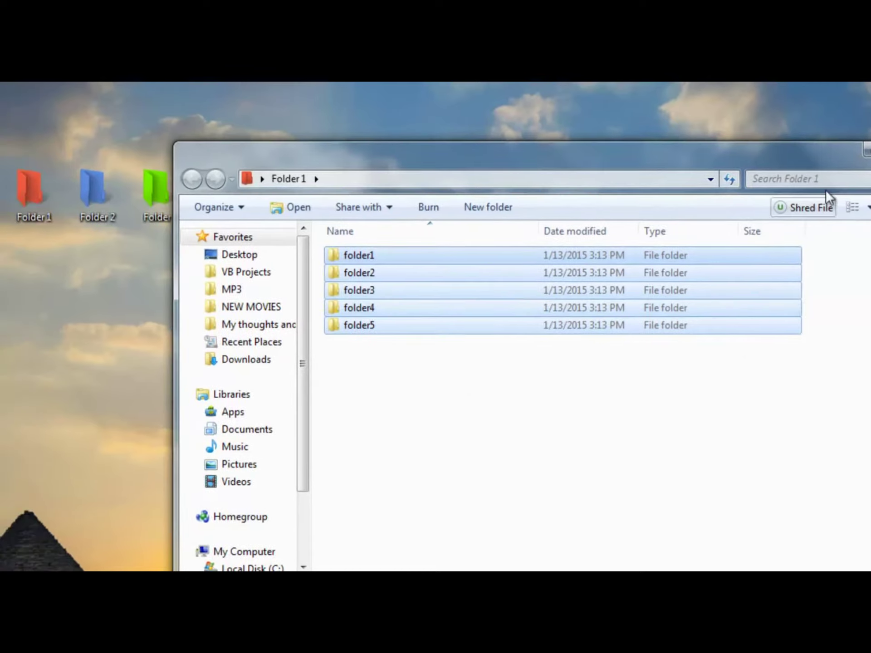
{"action": "left_click", "coordinate": [868, 150]}
Step: Open Folder 2 and select all of its subfolders for colorizing
{"action": "double_click", "coordinate": [96, 194]}
{"action": "left_click_drag", "start_coordinate": [346, 376], "coordinate": [377, 252]}
{"action": "right_click", "coordinate": [377, 252]}
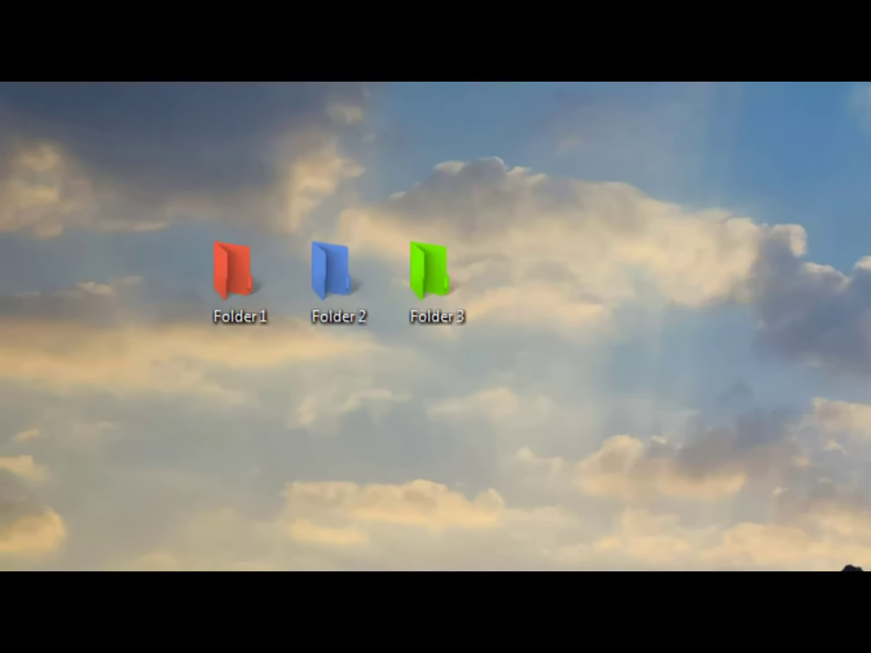
{"action": "left_click_drag", "start_coordinate": [538, 437], "coordinate": [140, 254]}
{"action": "left_click", "coordinate": [185, 369]}
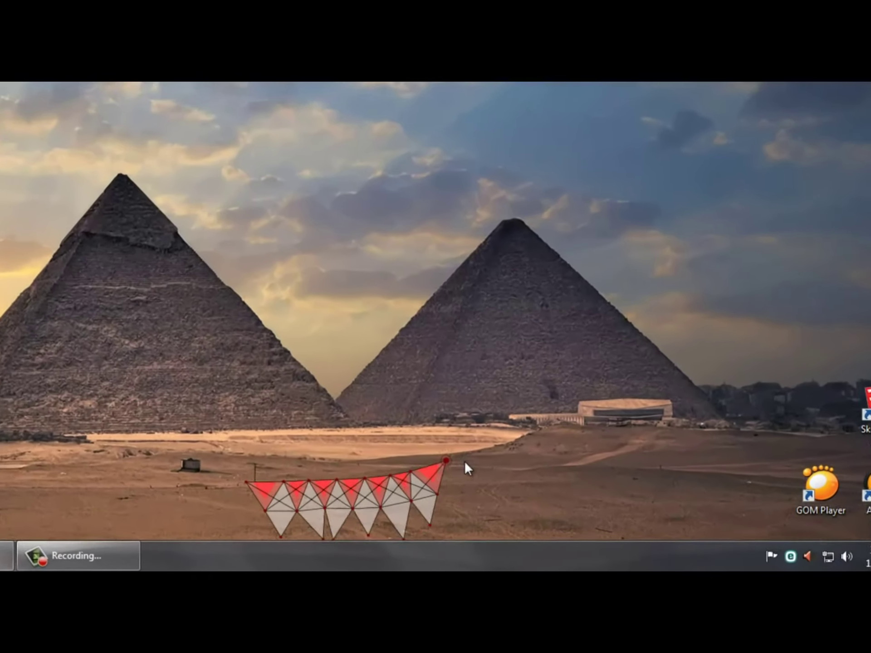
Step: Try other creatures for the animated desktop toy, settle on Wiggly Worm, and pull the worm across the desktop
{"action": "right_click", "coordinate": [528, 519]}
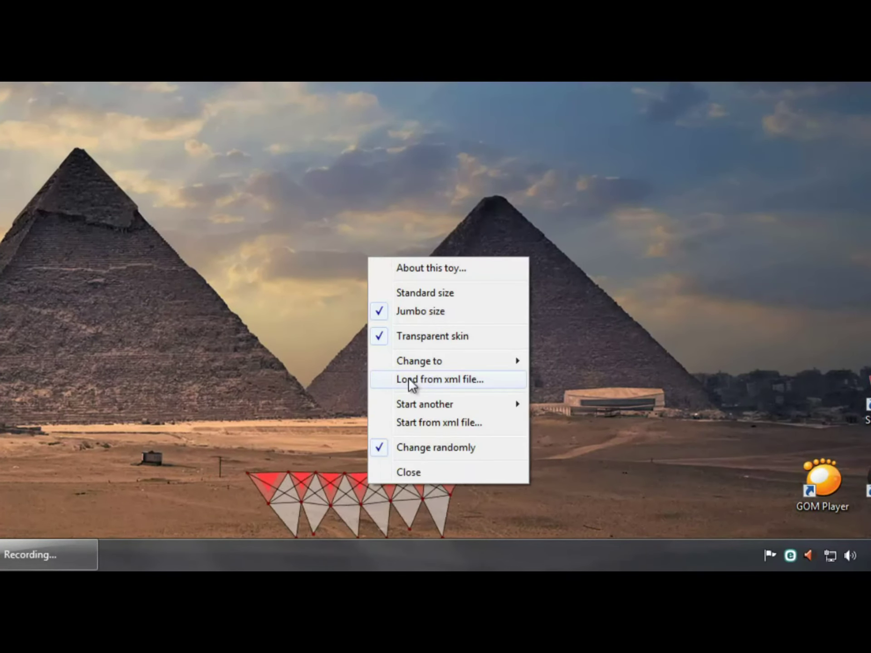
{"action": "mouse_move", "coordinate": [616, 445]}
{"action": "left_click", "coordinate": [573, 361]}
{"action": "right_click", "coordinate": [521, 502]}
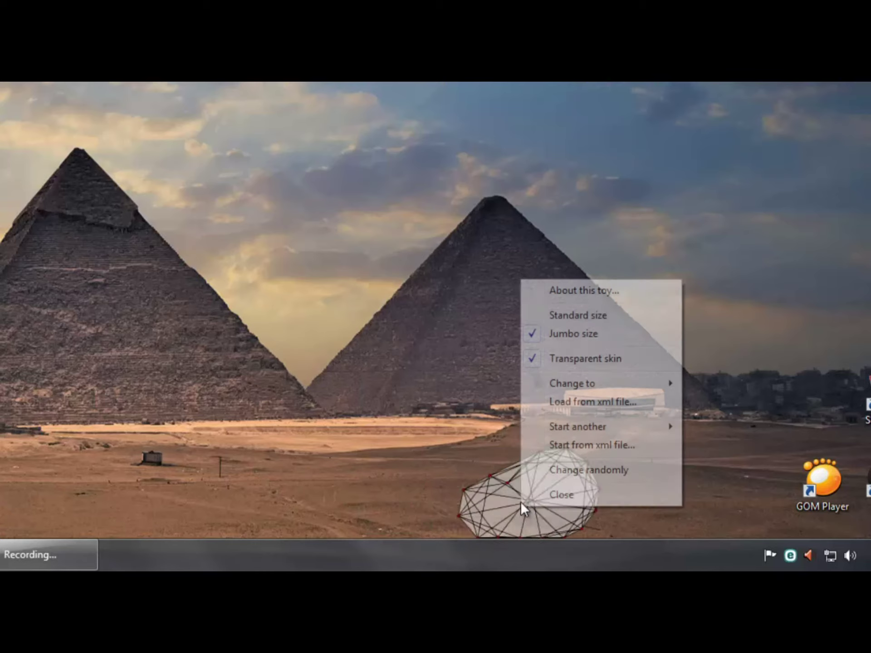
{"action": "mouse_move", "coordinate": [579, 388]}
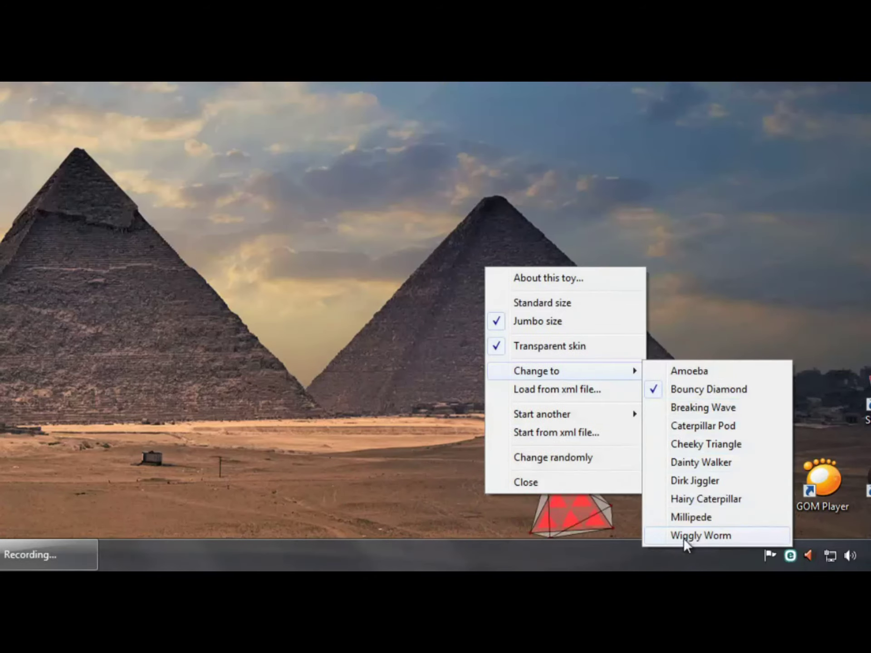
{"action": "left_click", "coordinate": [684, 538]}
{"action": "left_click_drag", "start_coordinate": [519, 518], "coordinate": [235, 490]}
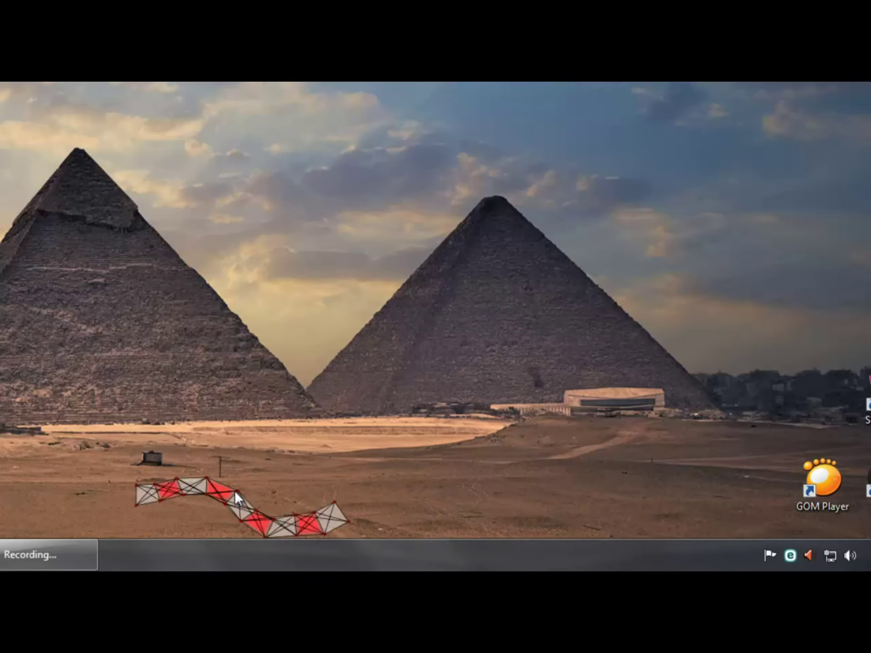
Step: Start Dainty Walker as an additional desktop toy alongside the worm and pull it along the desktop
{"action": "right_click", "coordinate": [230, 503]}
{"action": "right_click", "coordinate": [229, 526]}
{"action": "mouse_move", "coordinate": [272, 446]}
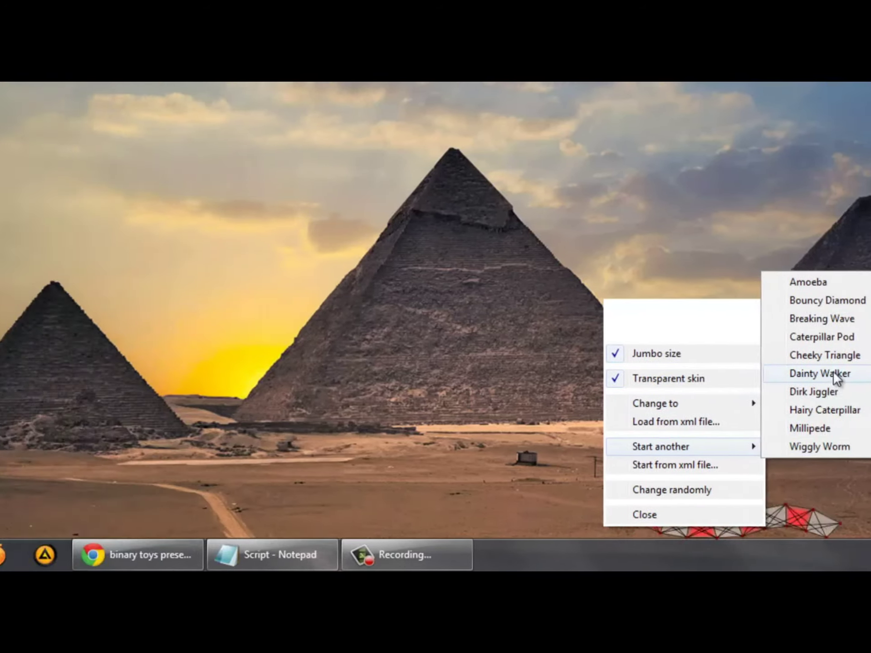
{"action": "left_click", "coordinate": [453, 373]}
{"action": "left_click_drag", "start_coordinate": [219, 498], "coordinate": [324, 489]}
Step: Start Cheeky Triangle as a further desktop toy from the walker's options
{"action": "right_click", "coordinate": [324, 488]}
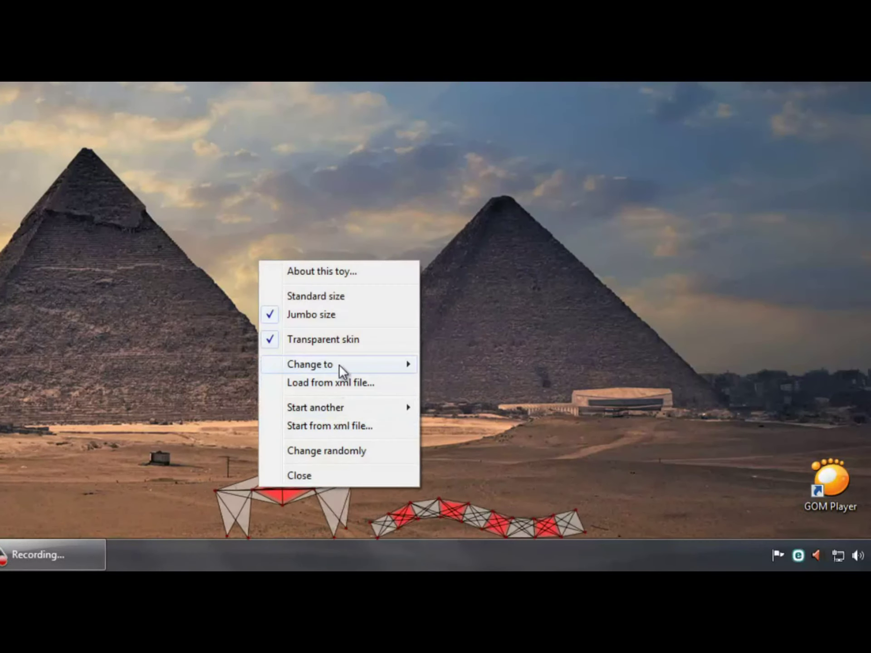
{"action": "mouse_move", "coordinate": [341, 366]}
{"action": "mouse_move", "coordinate": [363, 408]}
{"action": "left_click", "coordinate": [491, 333]}
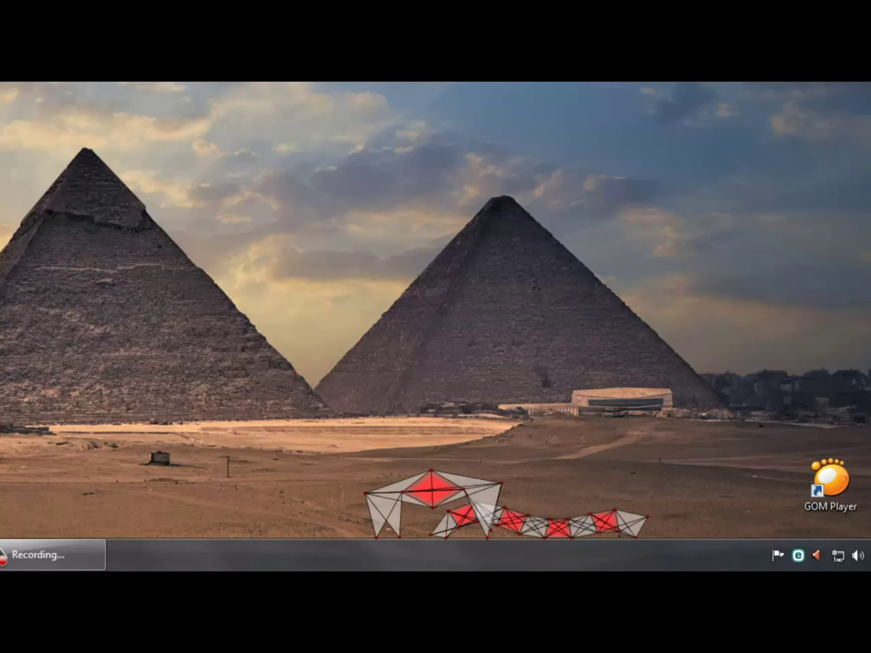
Step: Start two more desktop toys, Breaking Wave and Dirk Jiggler
{"action": "right_click", "coordinate": [376, 505]}
{"action": "mouse_move", "coordinate": [467, 426]}
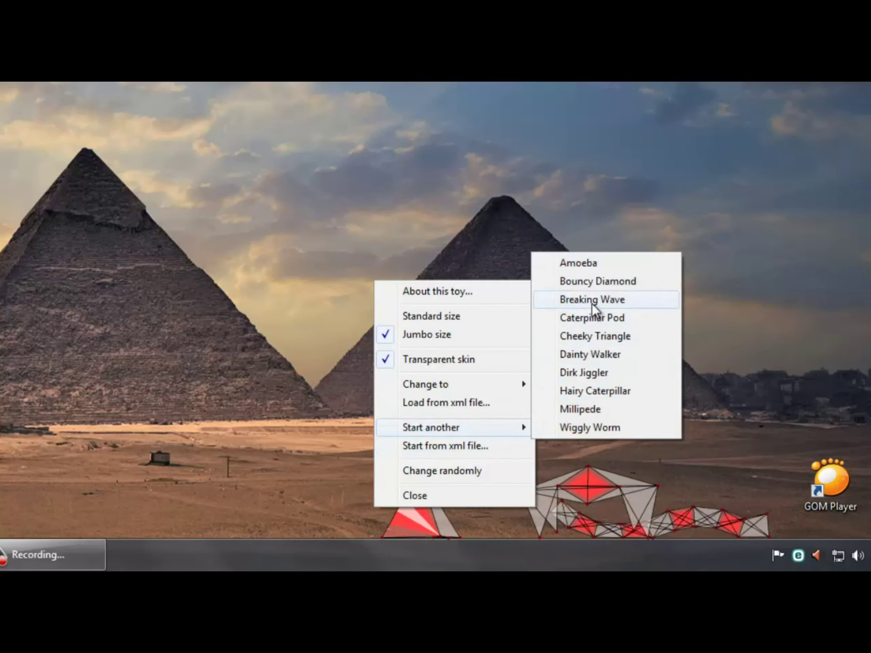
{"action": "left_click", "coordinate": [569, 298]}
{"action": "right_click", "coordinate": [290, 484]}
{"action": "mouse_move", "coordinate": [365, 404]}
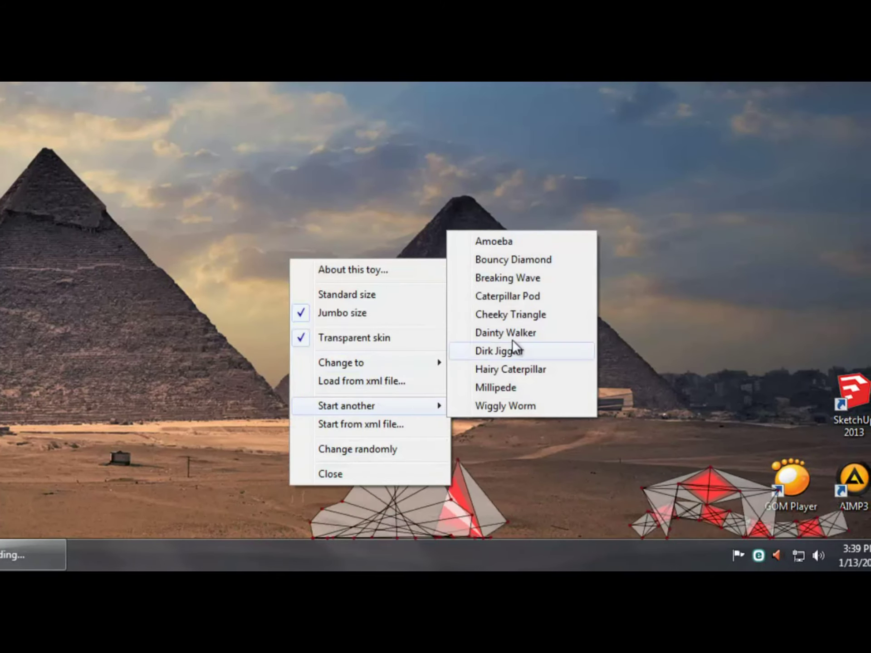
{"action": "left_click", "coordinate": [513, 349]}
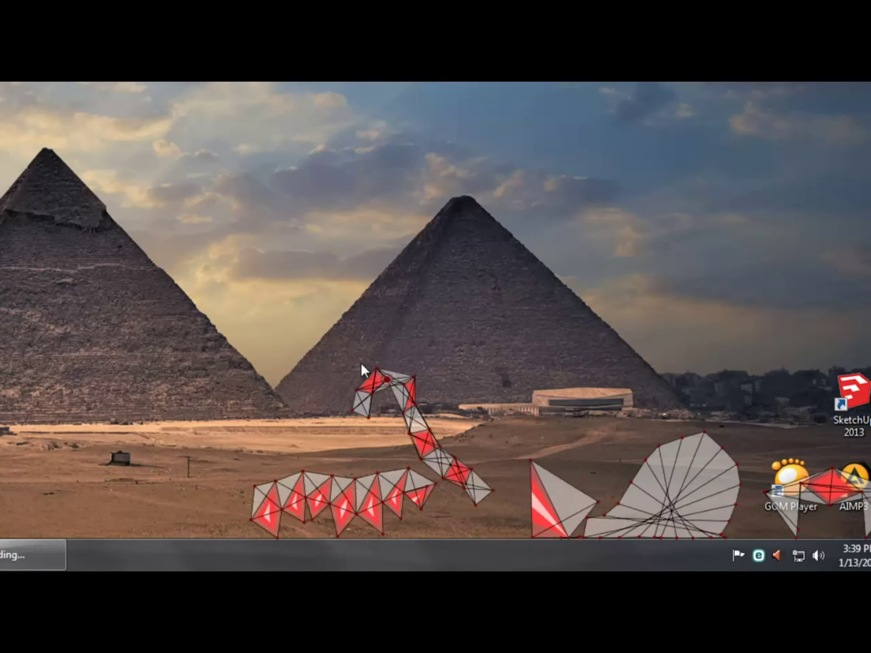